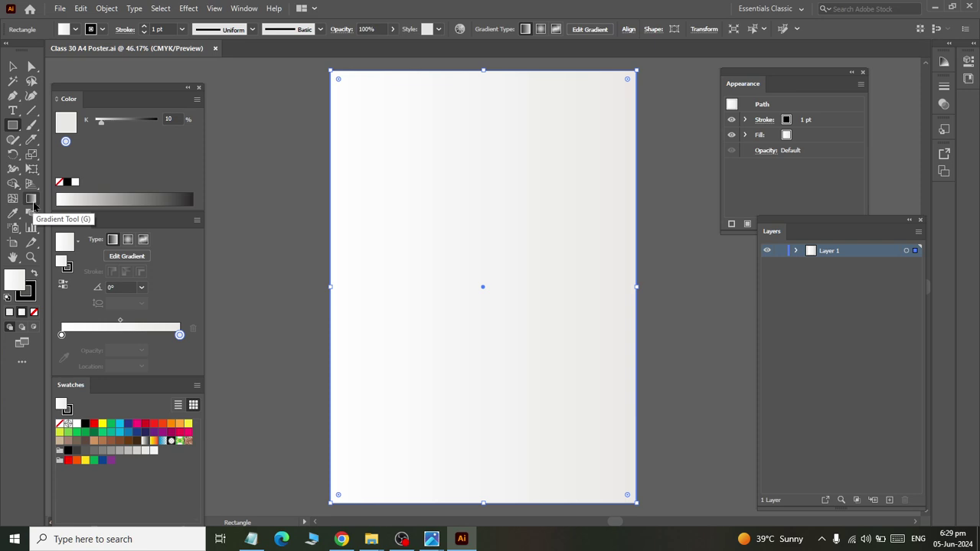
Step: Run the background's white-to-grey gradient diagonally from the bottom-left to the top-right corner
left_click(31, 199)
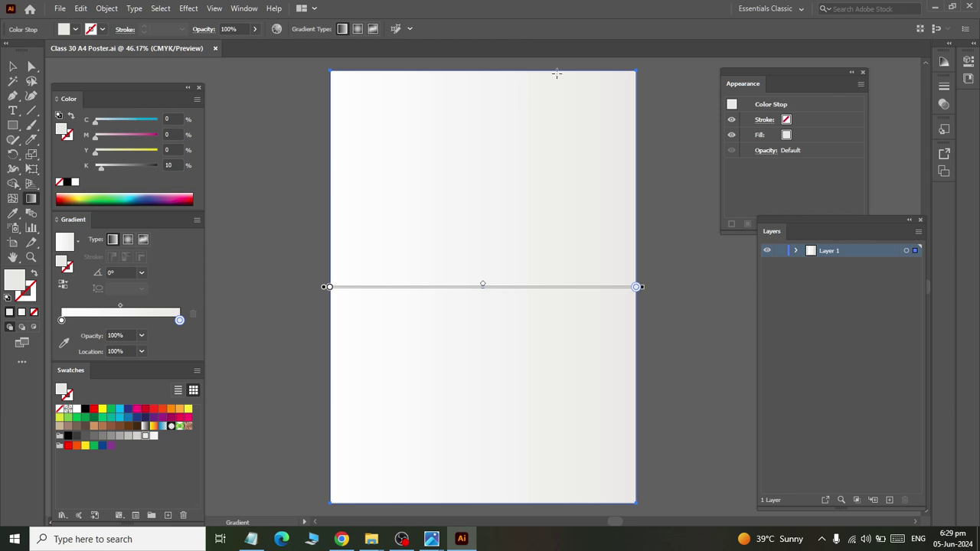
left_click_drag(574, 70, 337, 508)
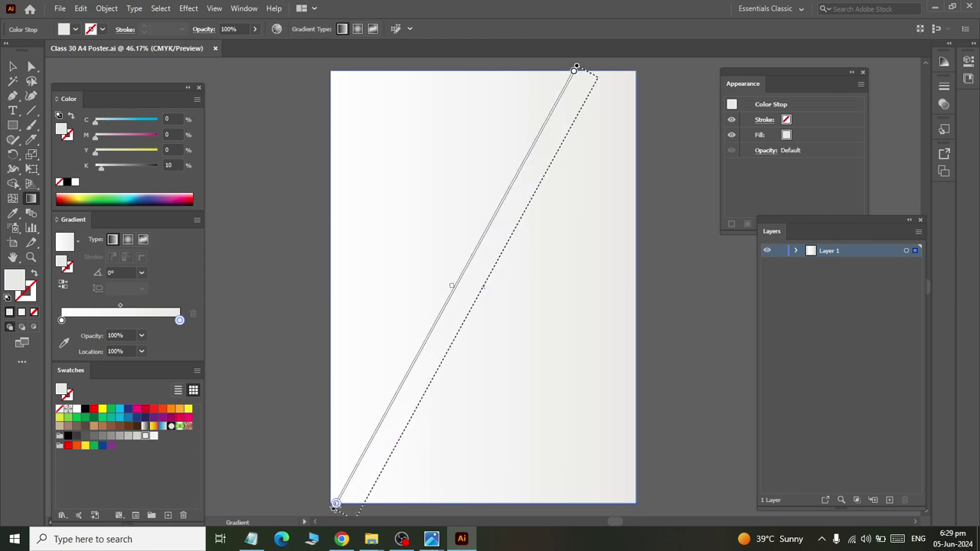
left_click_drag(335, 507, 600, 72)
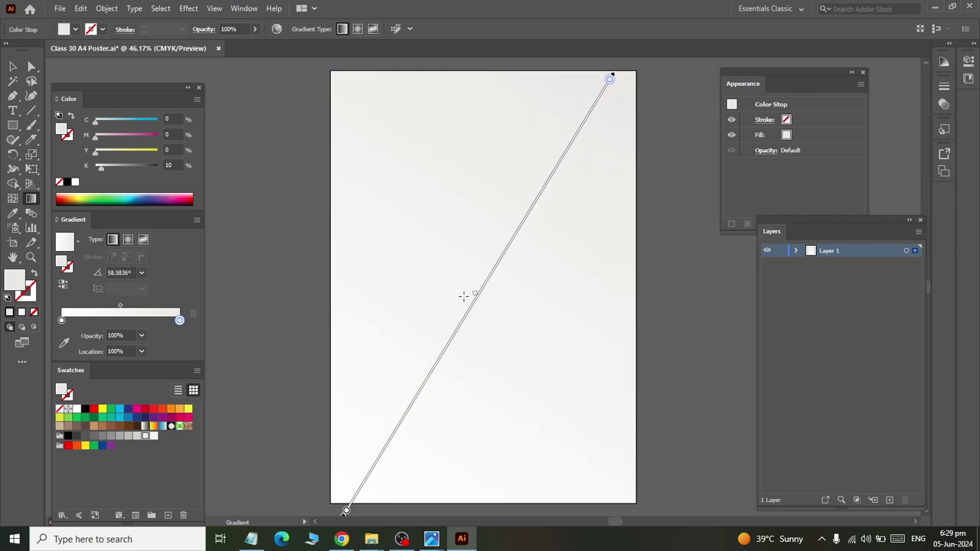
left_click(13, 68)
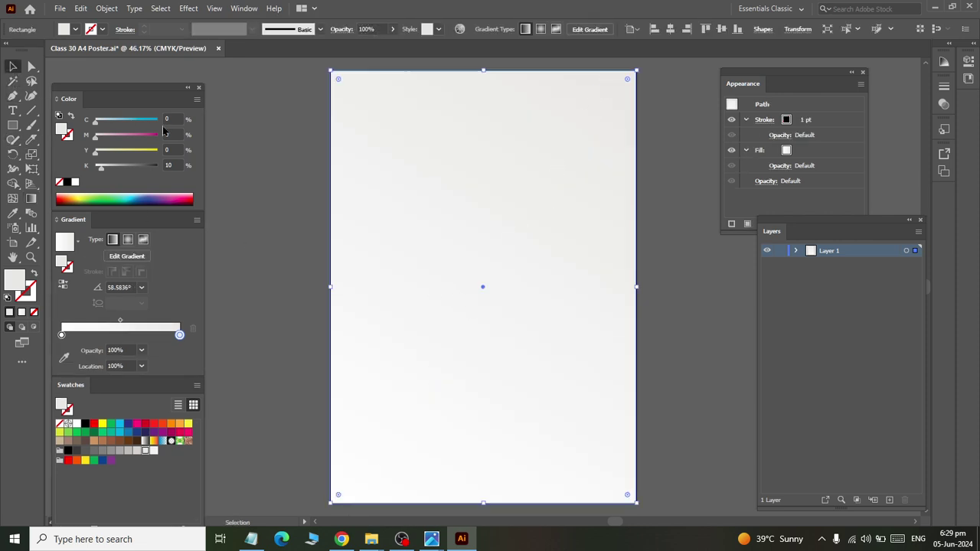
left_click(229, 145)
Step: Bring the Urdu School Poster 04.jpg reference image to the front in Photos
key("alt+Tab")
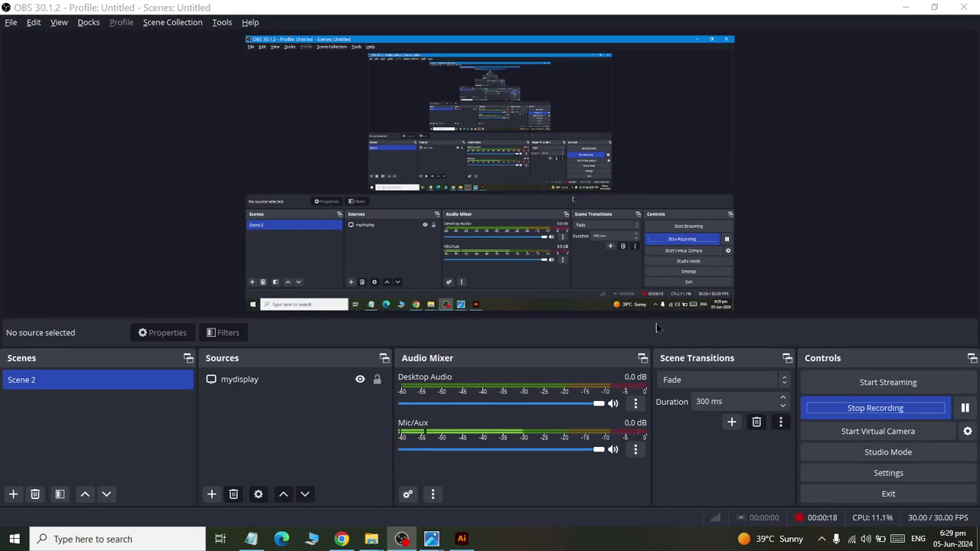
key("alt+Tab")
left_click(590, 245)
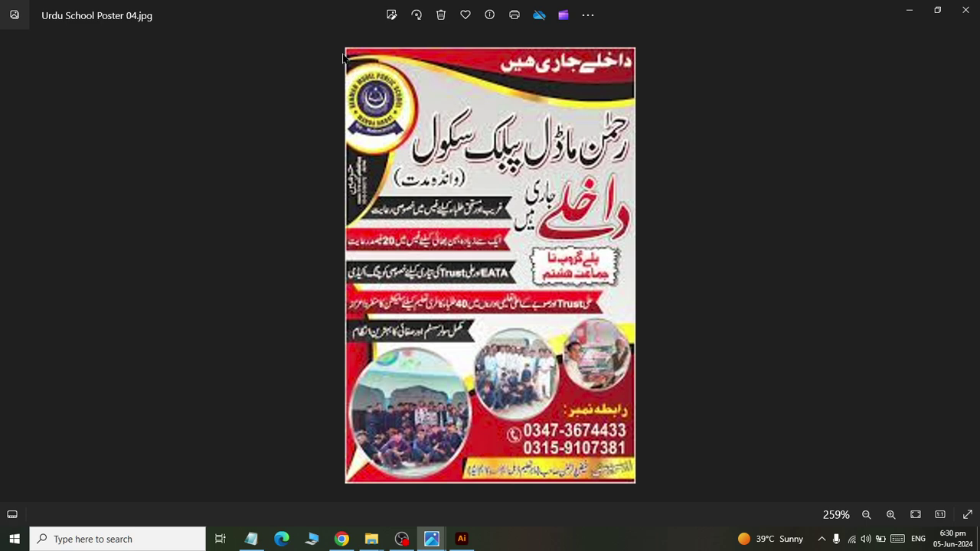
Step: Add an empty Layer 2 above Layer 1, then glance at the reference and return
key("alt+Tab")
key("alt+Tab")
key("alt+Tab")
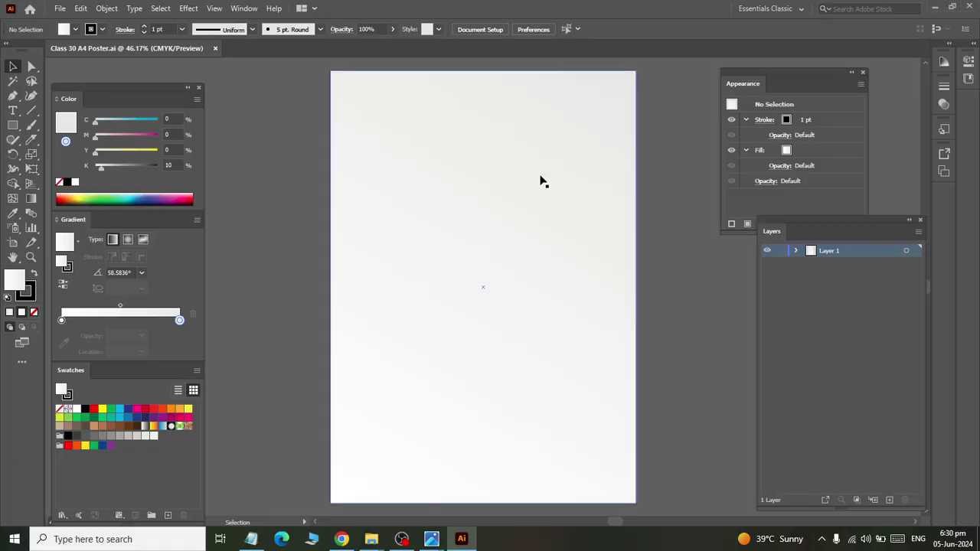
left_click(889, 500)
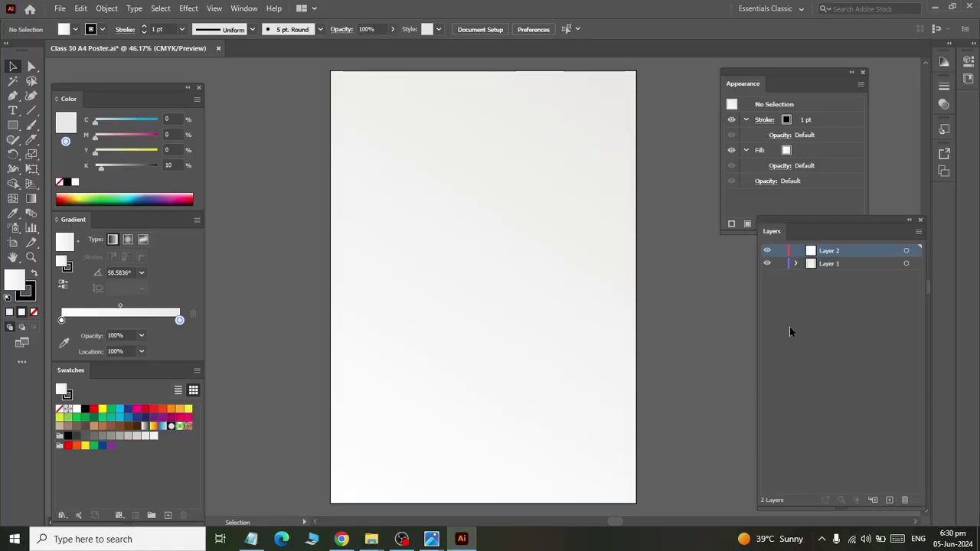
key("alt+Tab")
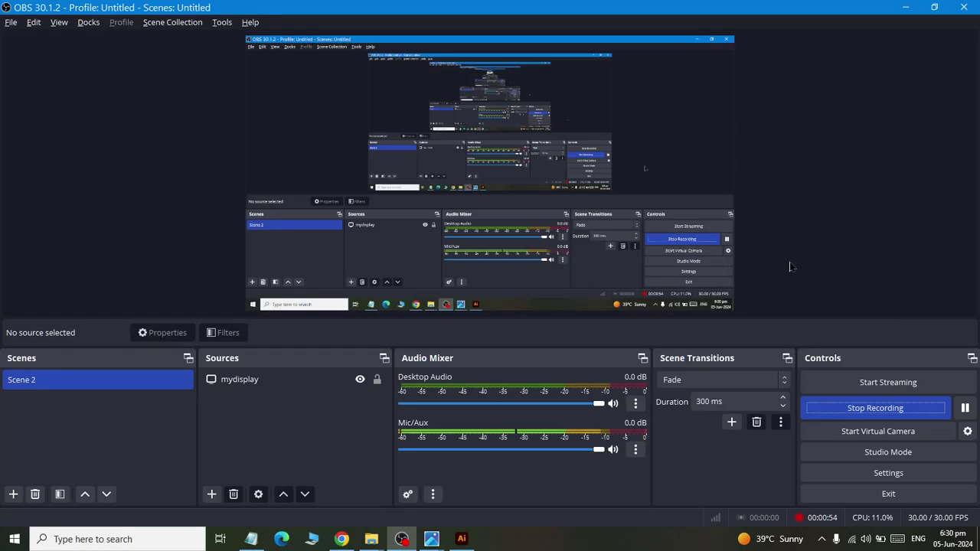
key("alt+Tab")
key("alt+Tab")
key("alt+Tab")
key("alt+Tab")
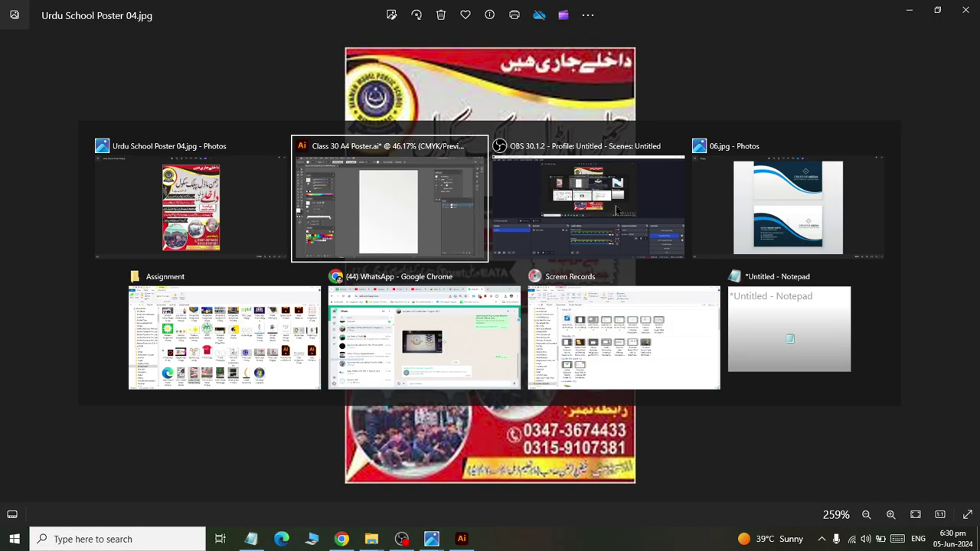
key("alt+Tab")
key("alt+Tab")
key("alt+Tab")
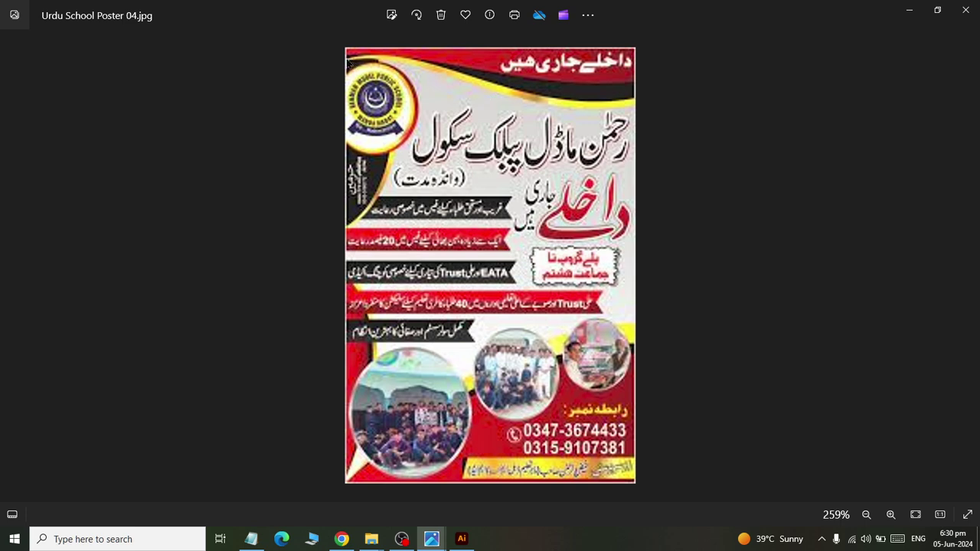
key("alt+Tab")
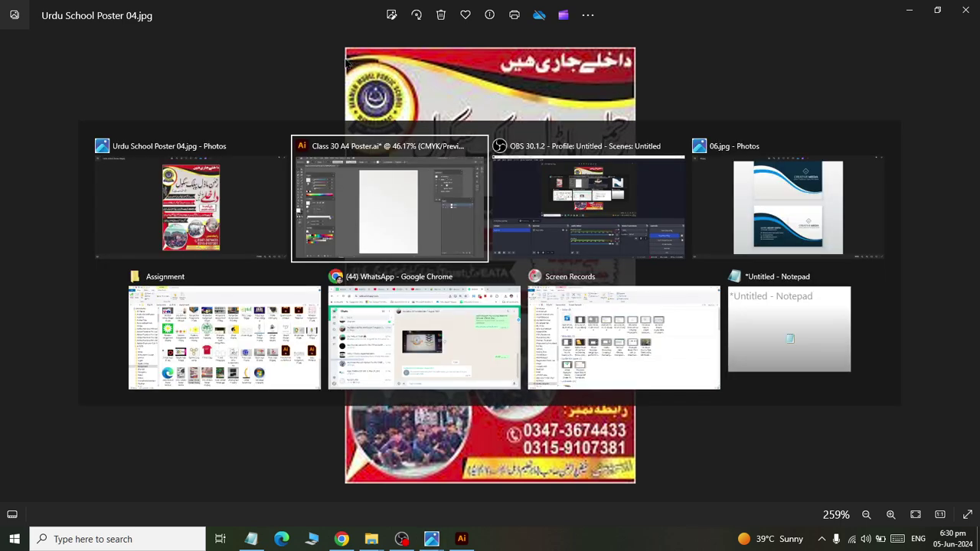
Step: Draw a full-width rectangle across the artboard's top edge and fill it yellow
left_click(12, 125)
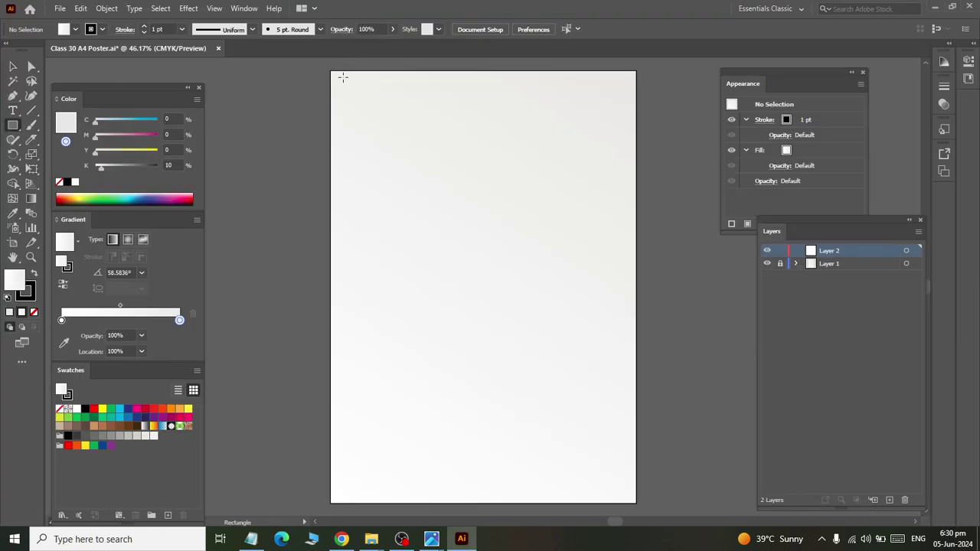
left_click_drag(331, 71, 639, 147)
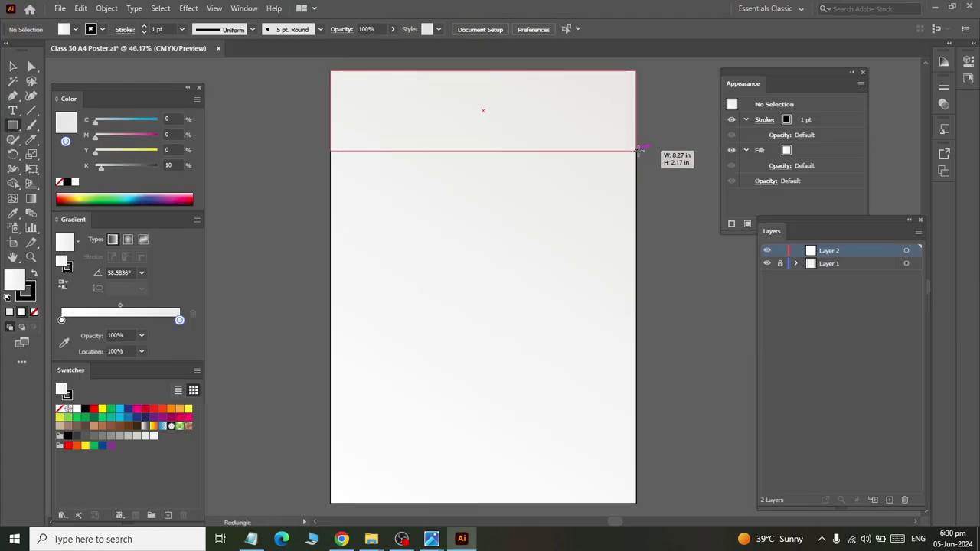
left_click_drag(640, 148, 639, 148)
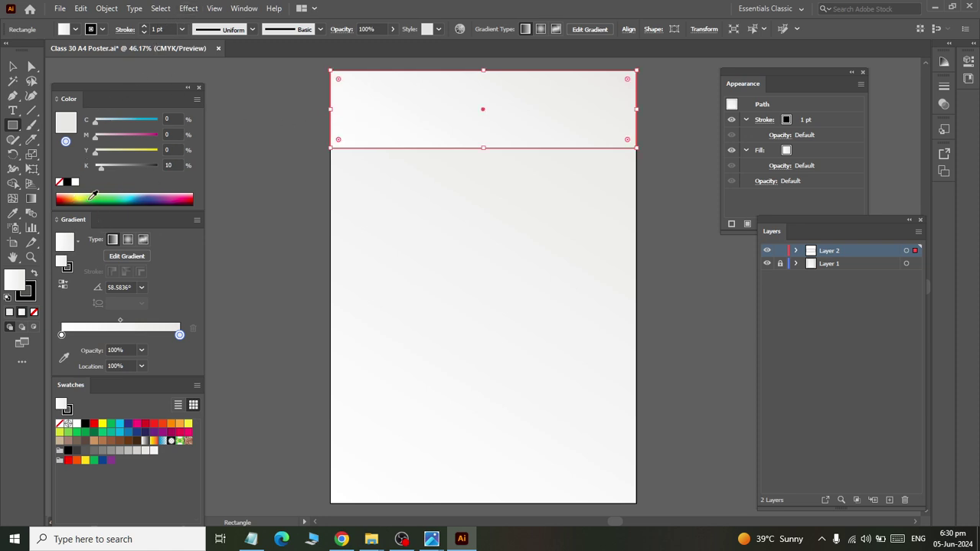
left_click(102, 424)
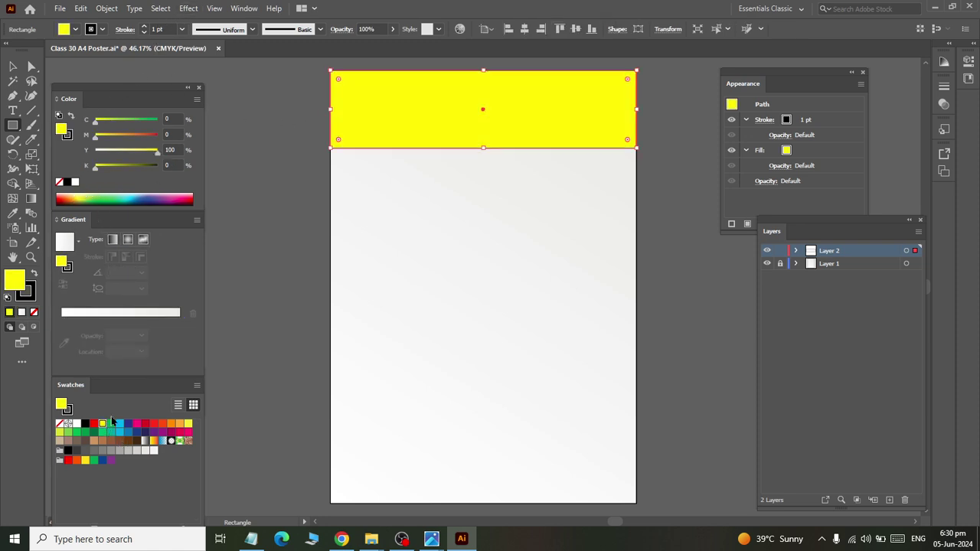
left_click(245, 7)
mouse_move(189, 8)
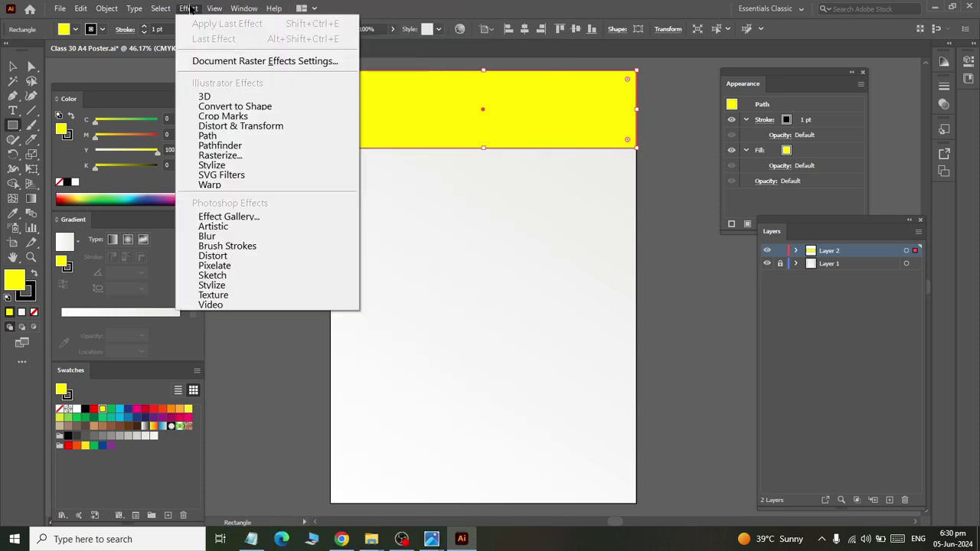
mouse_move(210, 185)
left_click(404, 189)
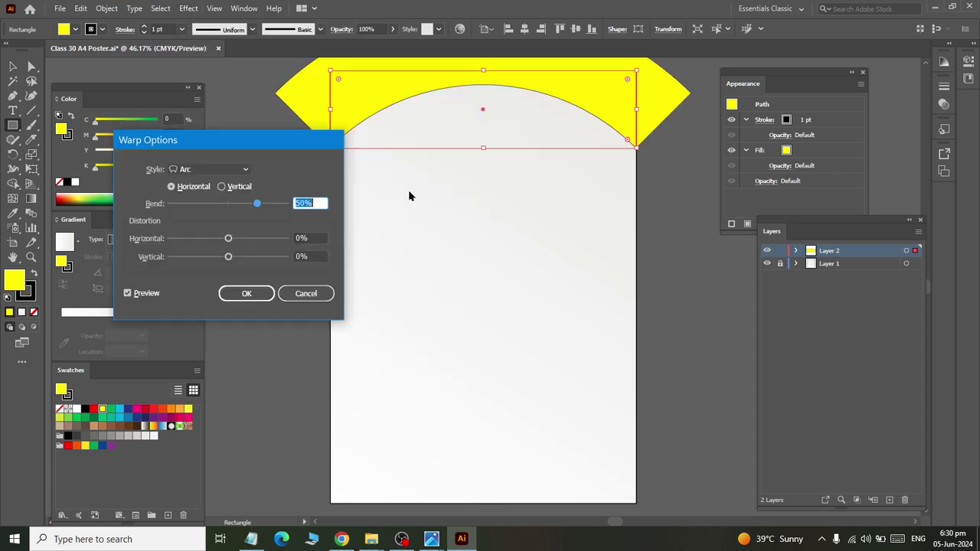
left_click(218, 170)
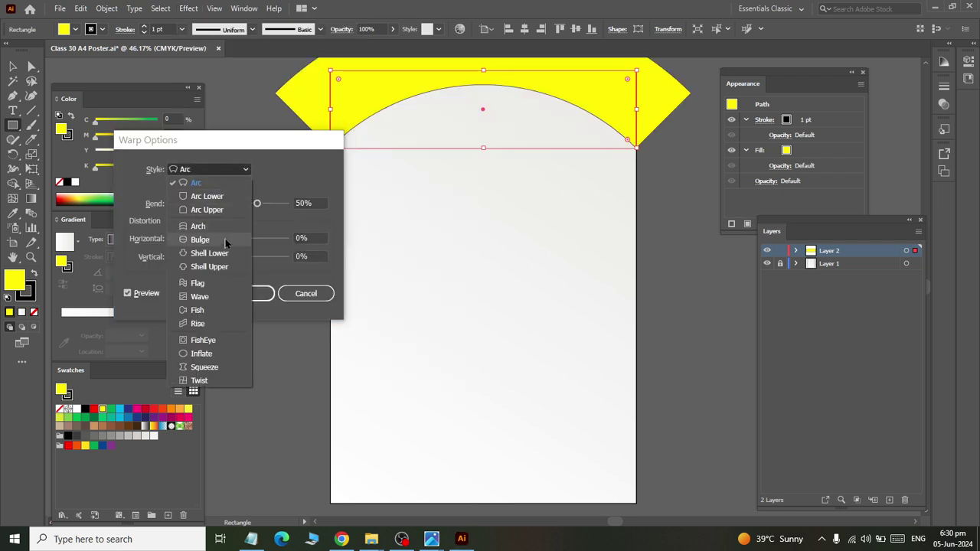
left_click(208, 284)
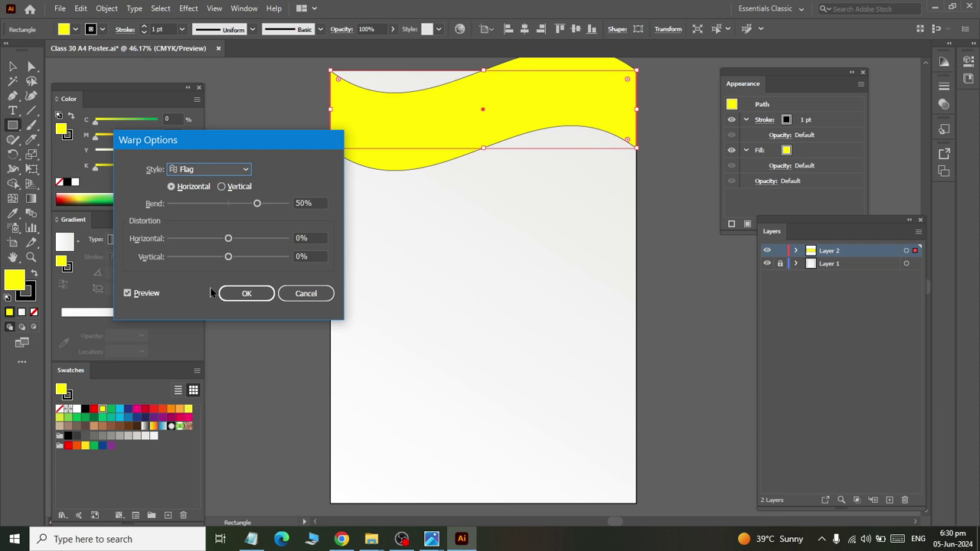
left_click(196, 170)
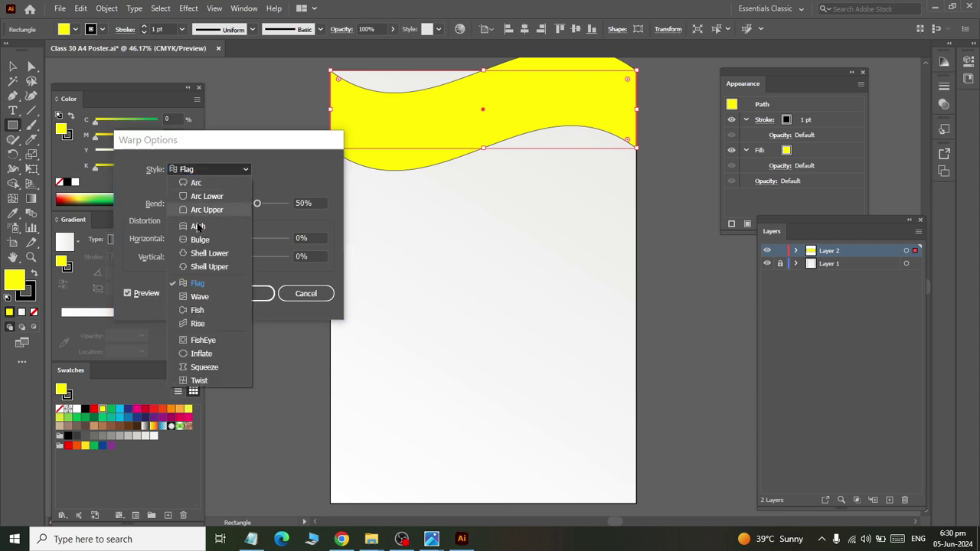
left_click(197, 310)
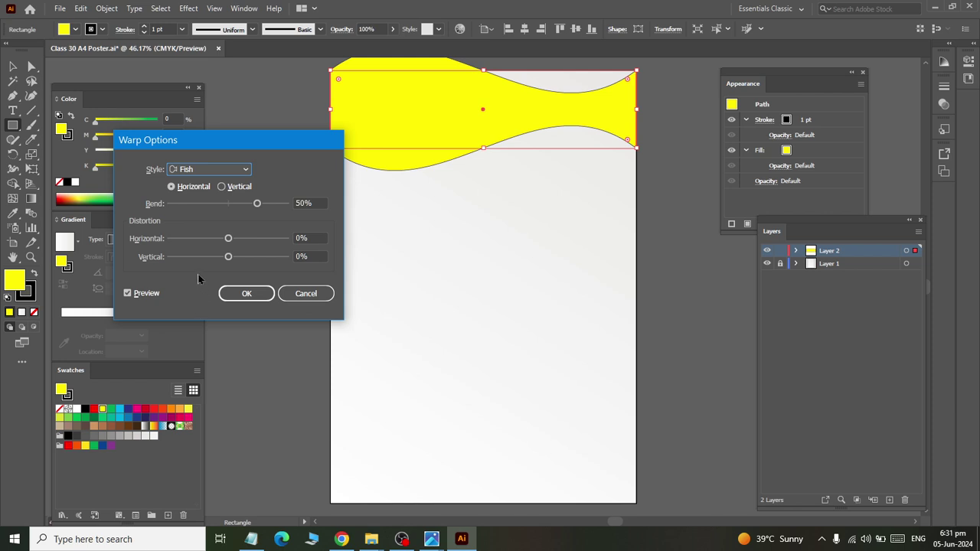
left_click(193, 172)
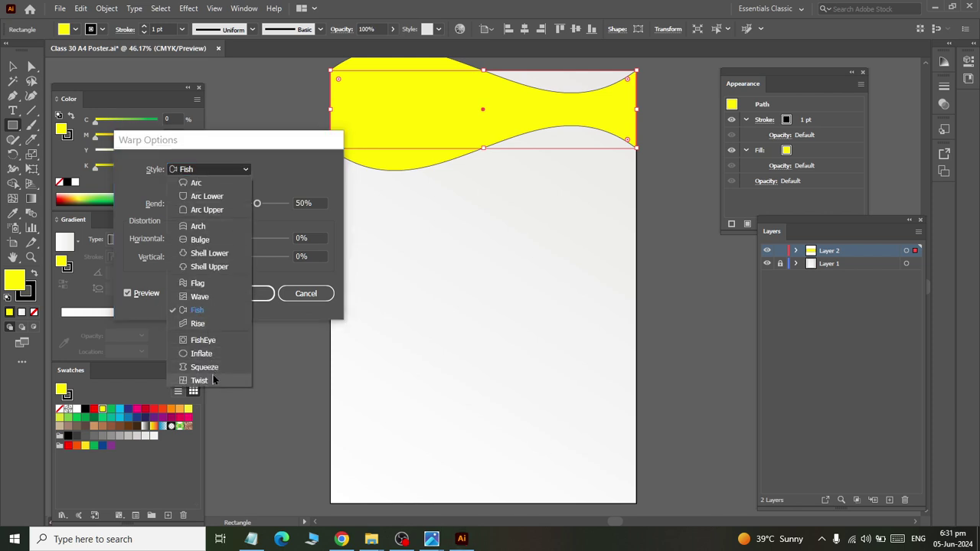
left_click(245, 137)
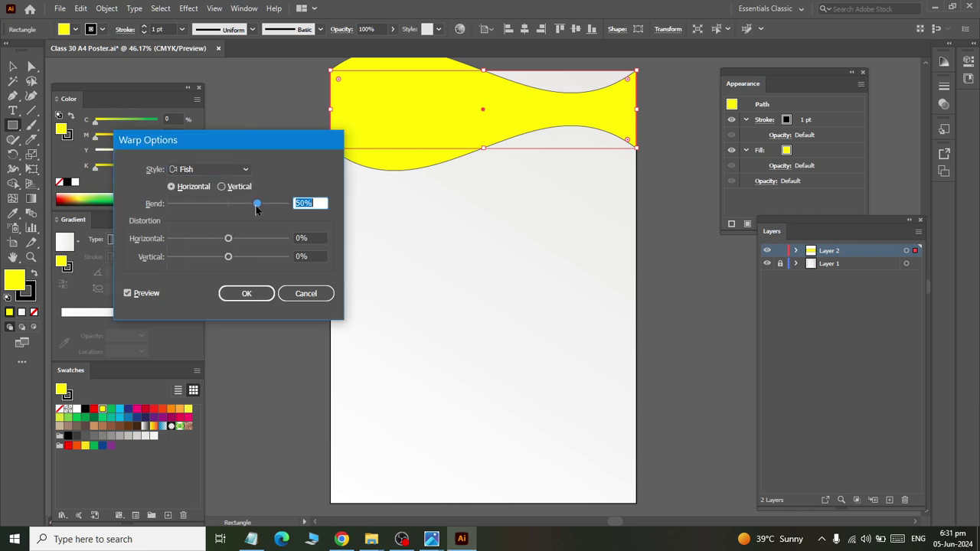
left_click_drag(257, 203, 206, 204)
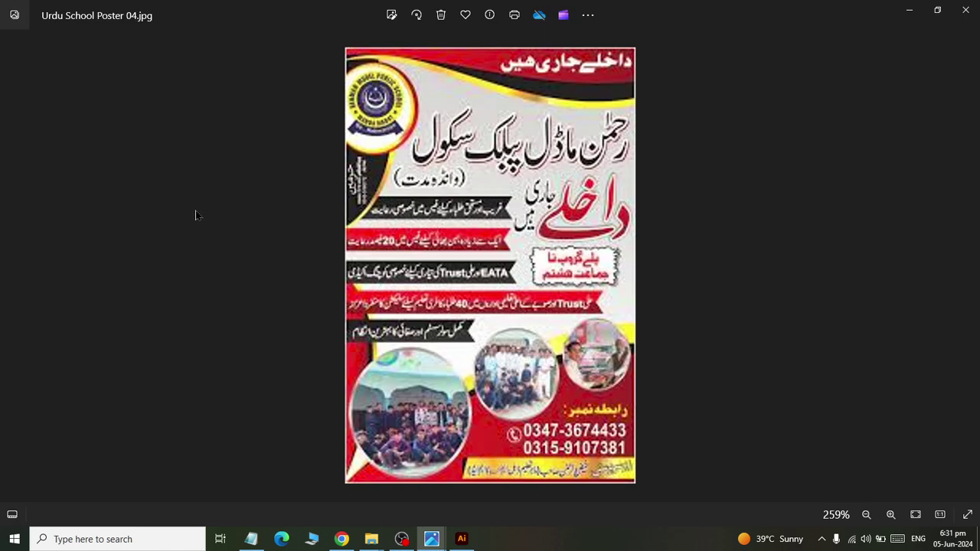
scroll(207, 215, "down", 5)
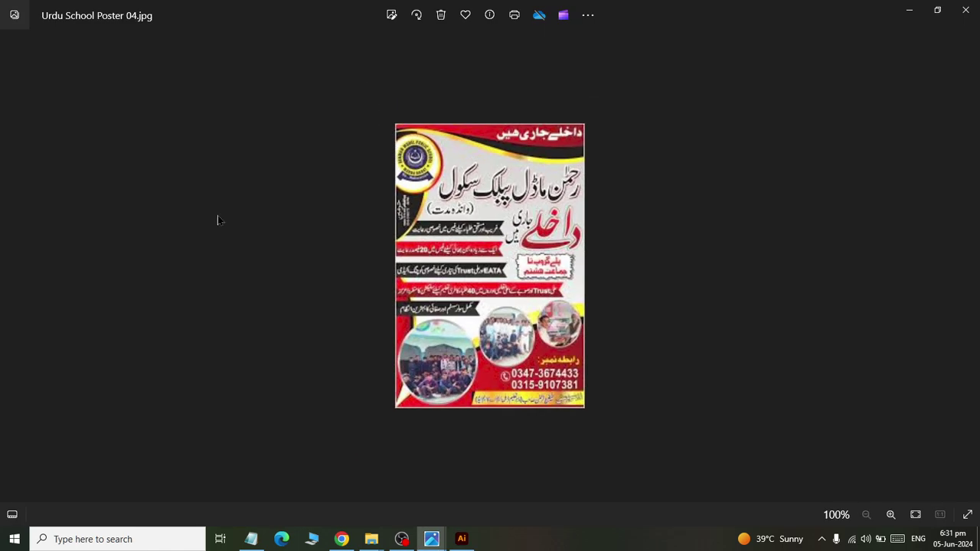
scroll(230, 209, "up", 2)
scroll(229, 209, "up", 3)
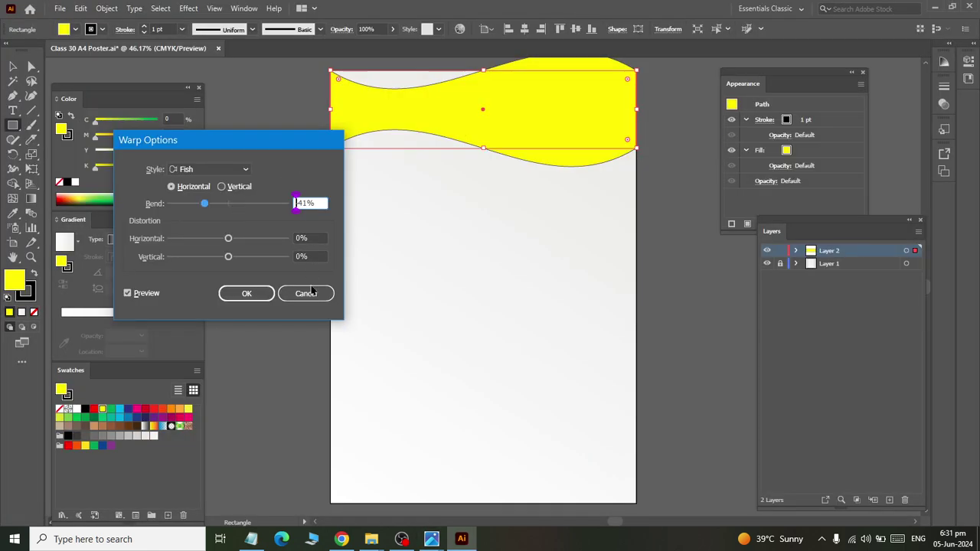
left_click(309, 294)
Step: Replace the old yellow band with a new 8.27 × 1.77 in rectangle along the page top
key("Delete")
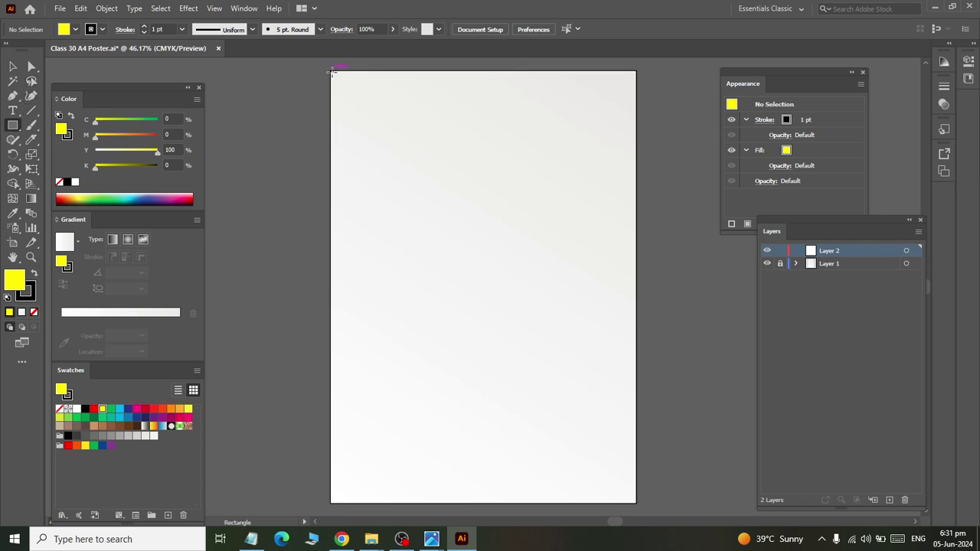
left_click_drag(332, 72, 636, 136)
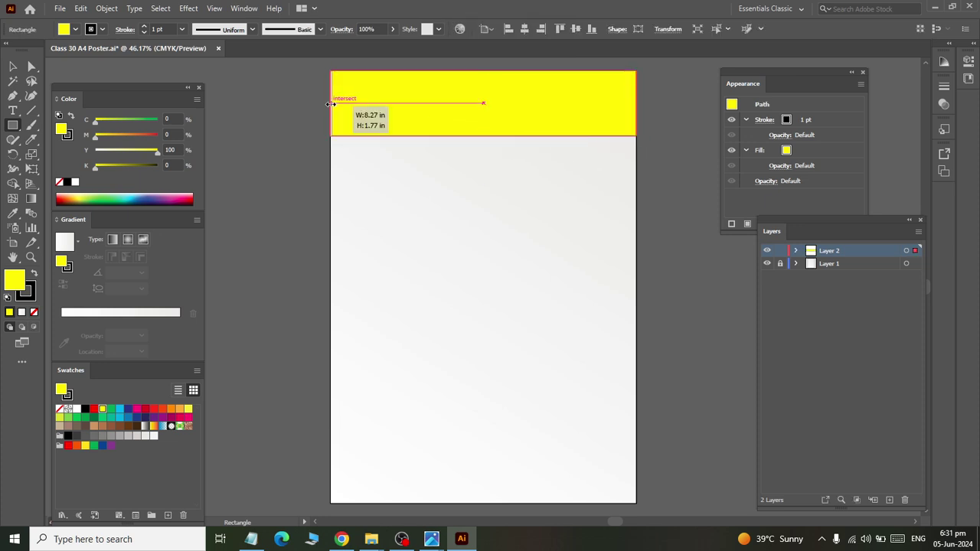
key("alt+Tab")
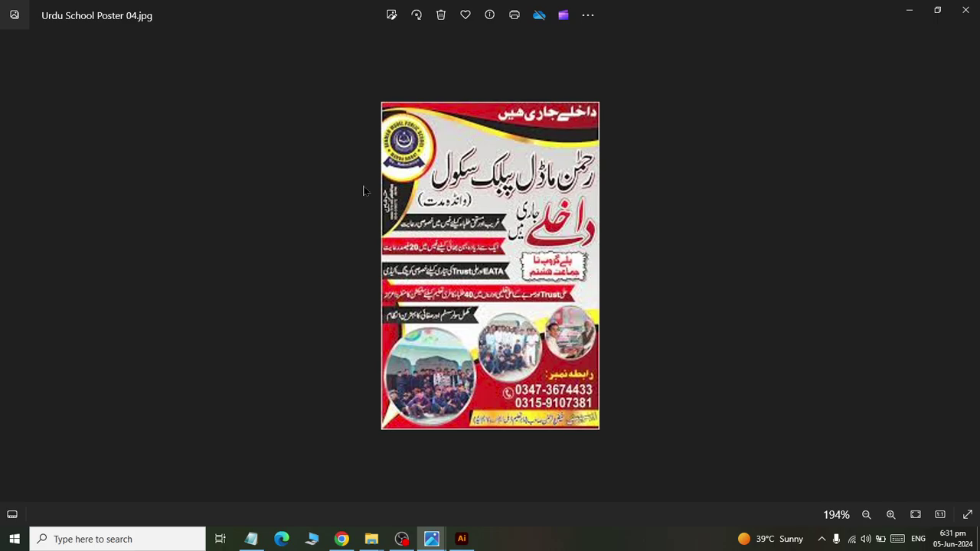
key("alt+Tab")
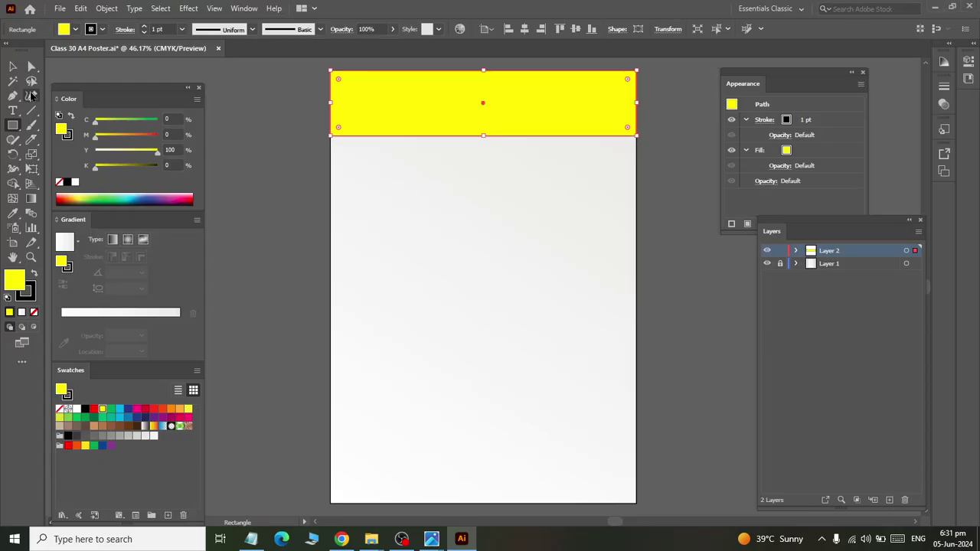
Step: Bend the header's bottom edge into an S-curve using the Curvature tool
left_click(31, 97)
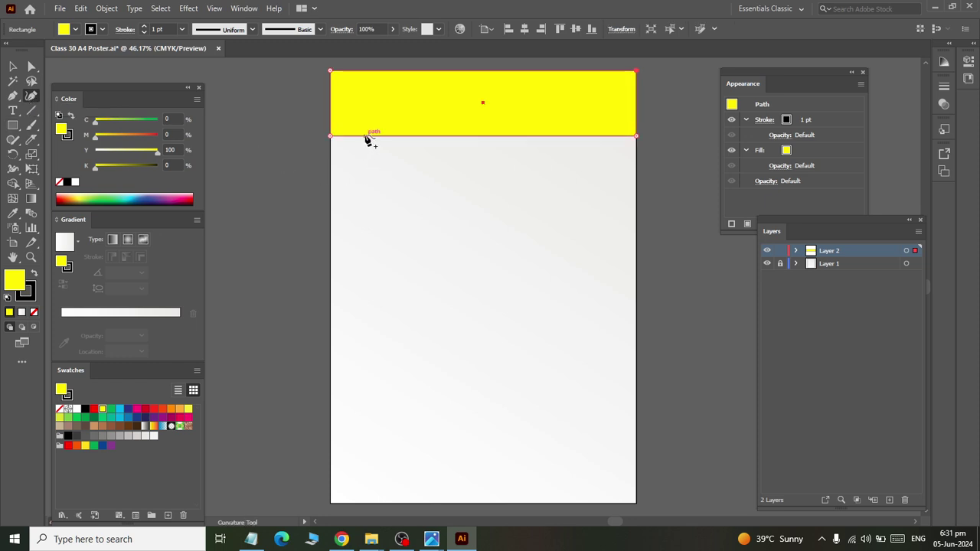
left_click_drag(368, 136, 357, 102)
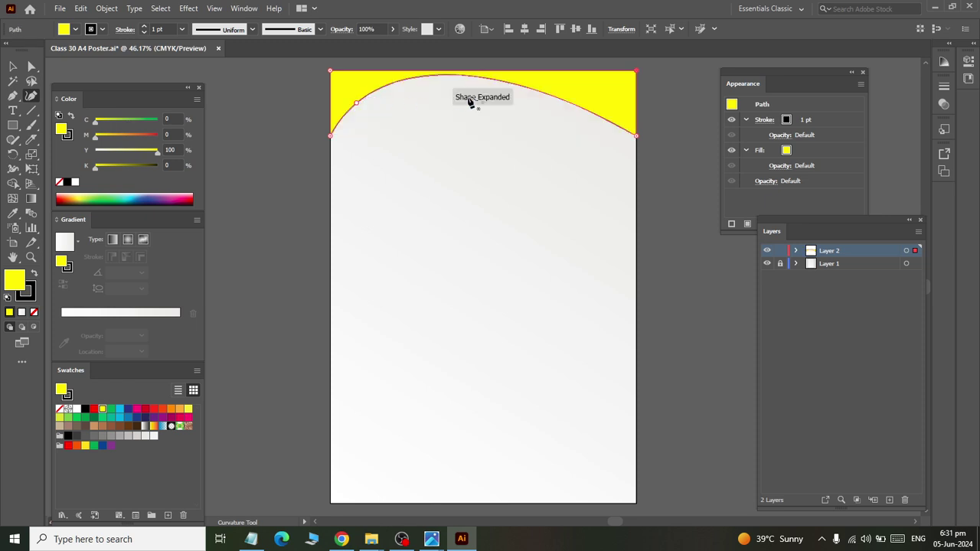
left_click_drag(471, 76, 491, 125)
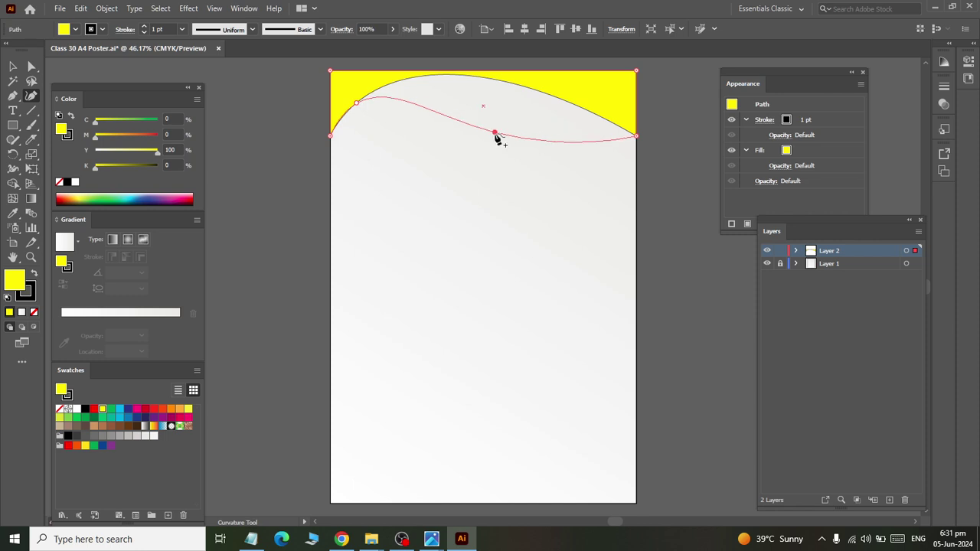
left_click_drag(492, 127, 495, 140)
key("alt+Tab")
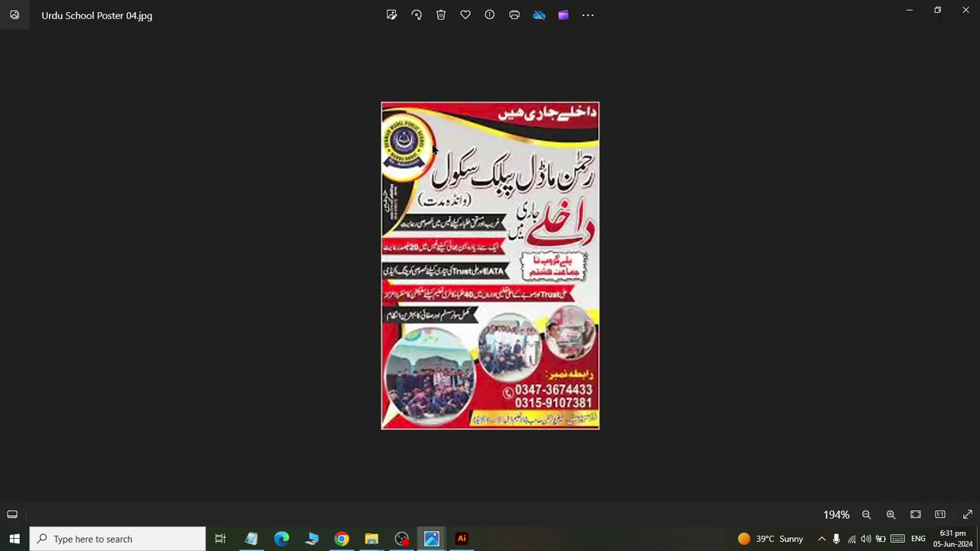
key("alt+Tab")
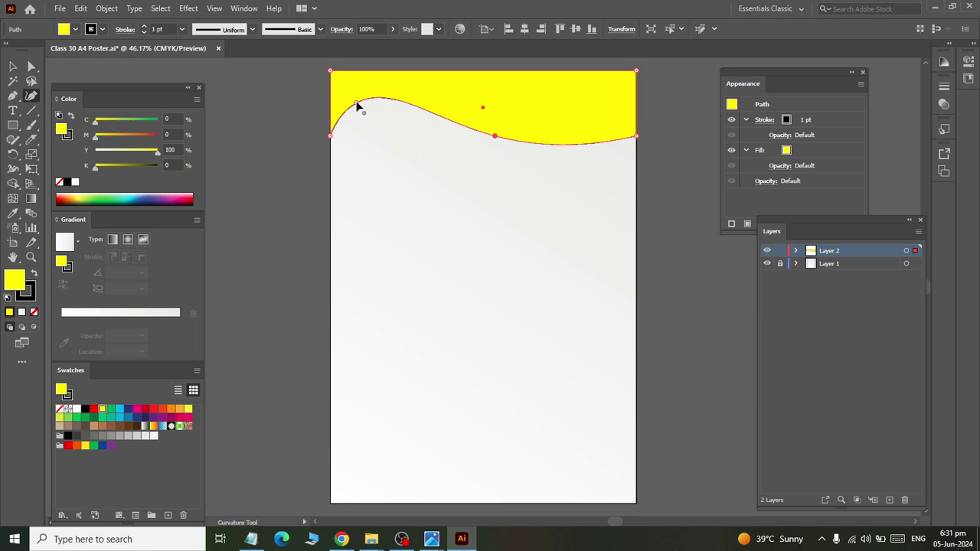
Step: Refine the wave points so it rises on the left and dips right, then deselect
left_click_drag(356, 105, 366, 98)
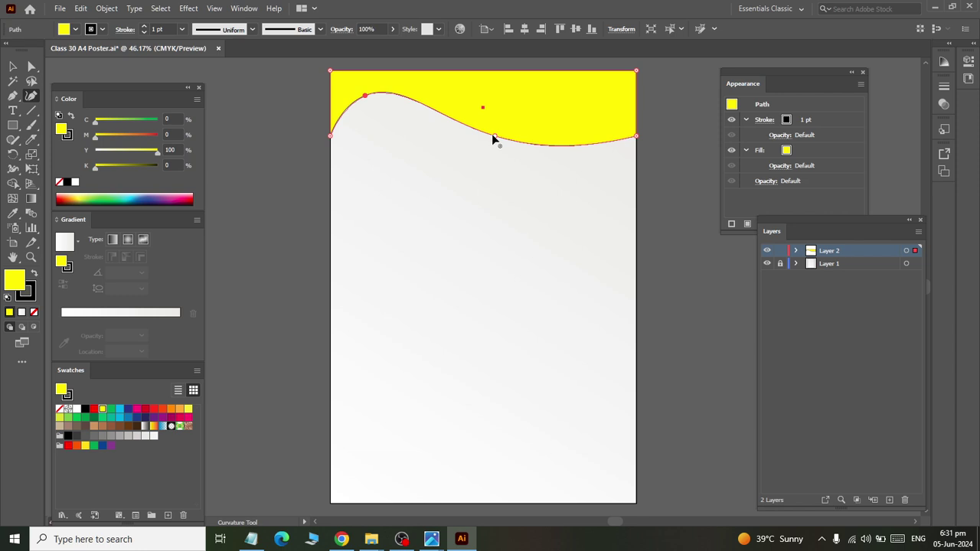
left_click_drag(493, 137, 524, 135)
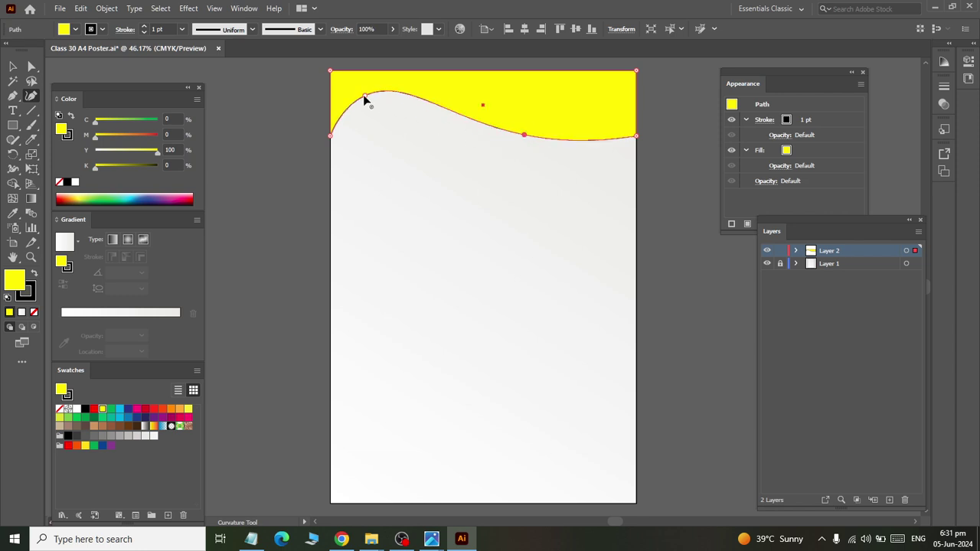
key("alt+Tab")
key("alt+Tab")
key("alt+Tab")
key("alt+Tab")
key("alt+Tab")
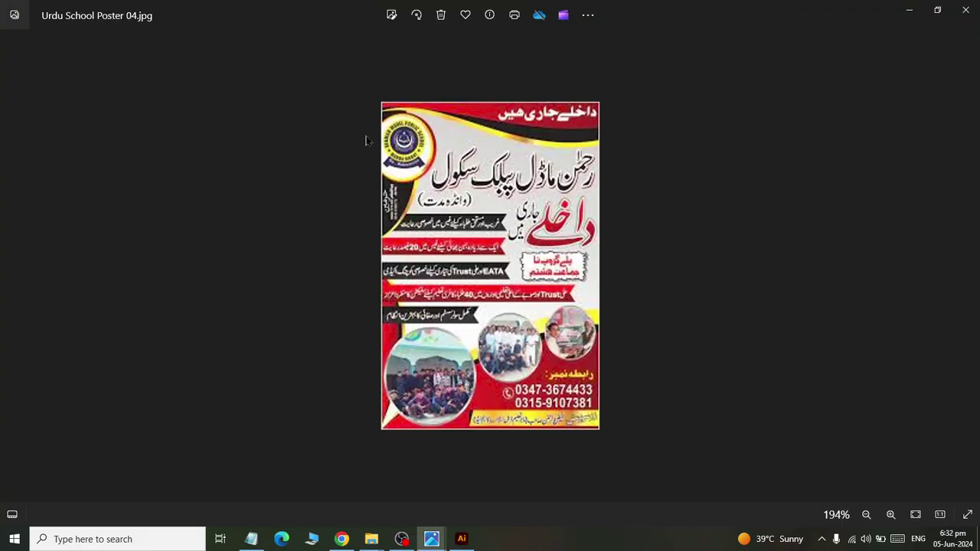
key("alt+Tab")
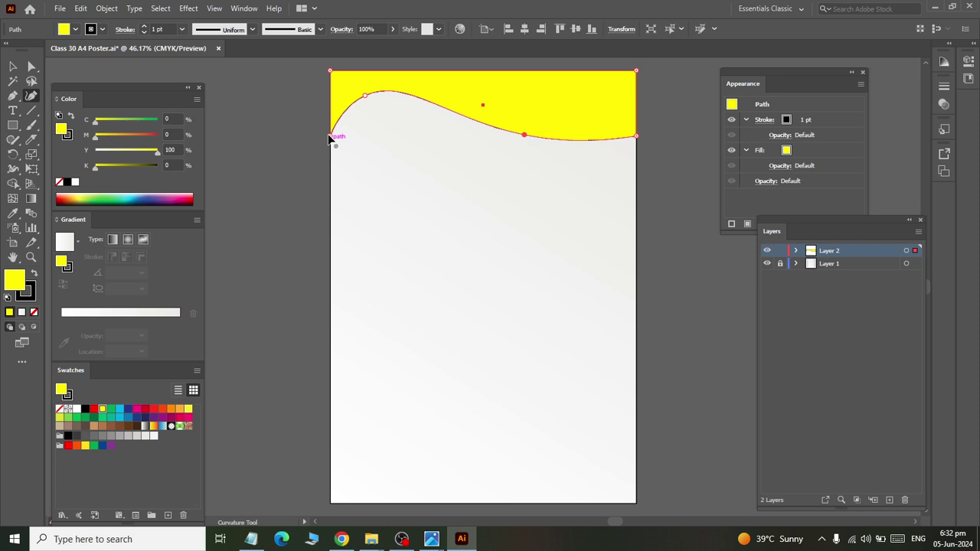
left_click_drag(331, 139, 331, 109)
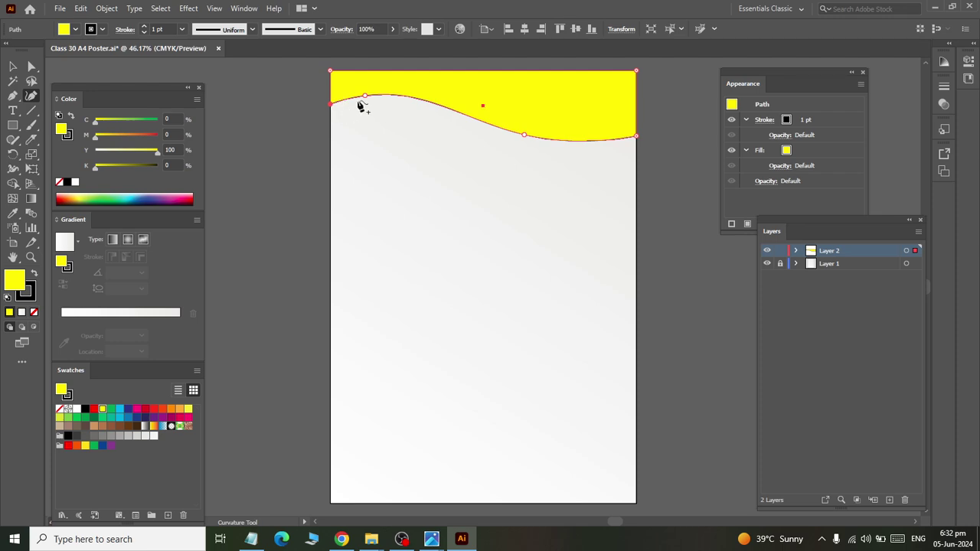
key("alt+Tab")
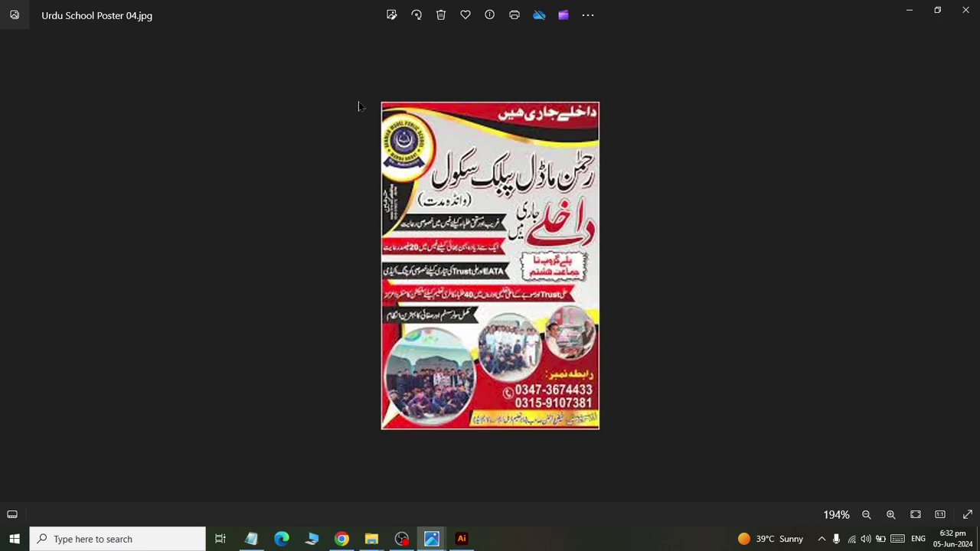
key("alt+Tab")
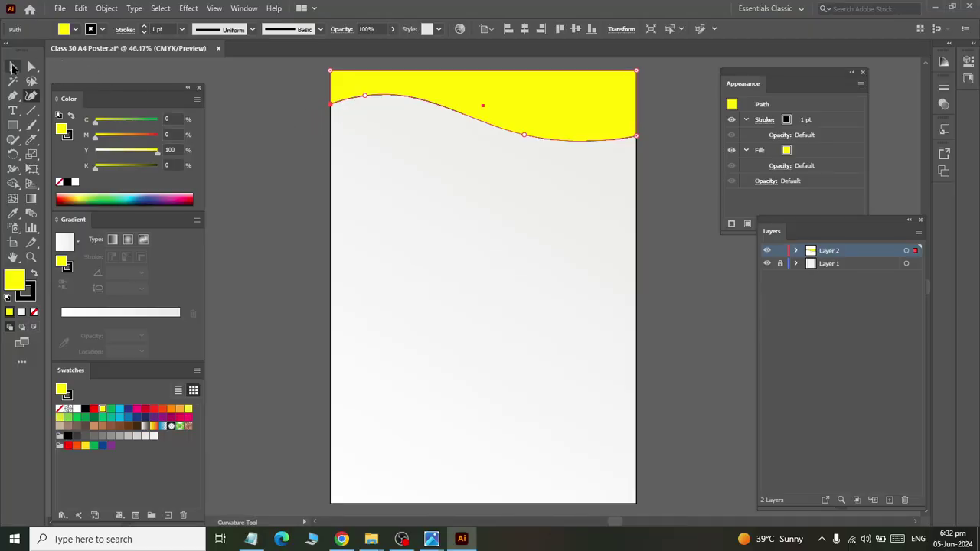
left_click(12, 67)
left_click(302, 196)
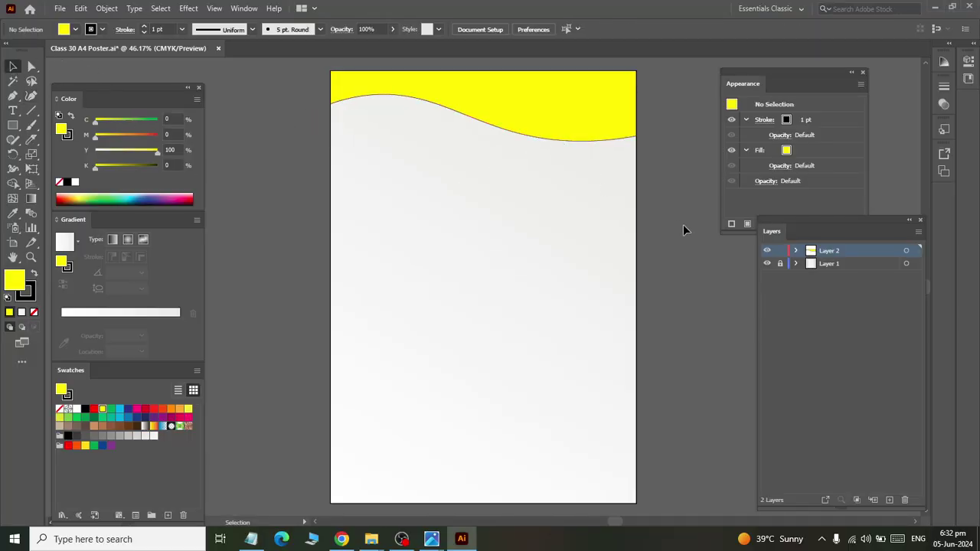
Step: Set the yellow wave's stroke to None
left_click(574, 115)
left_click(103, 29)
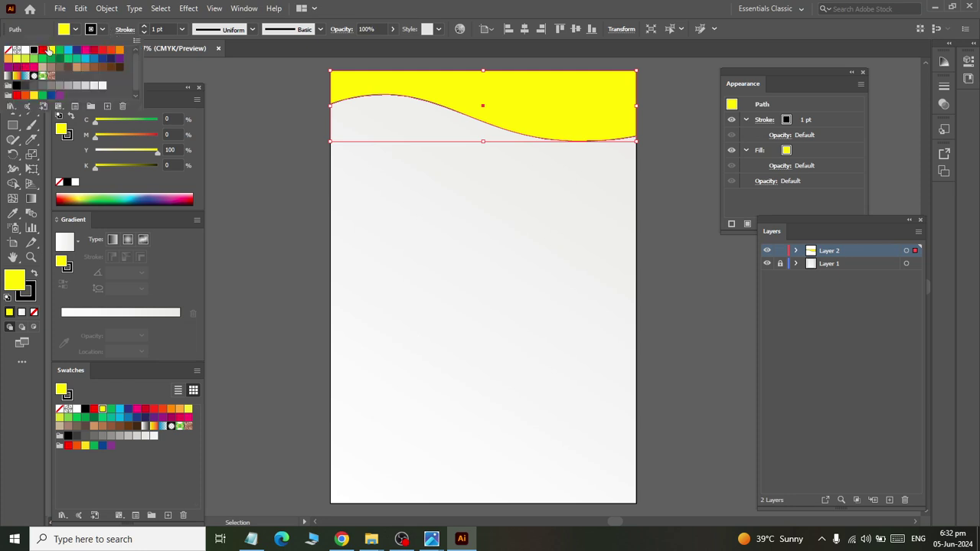
left_click(7, 49)
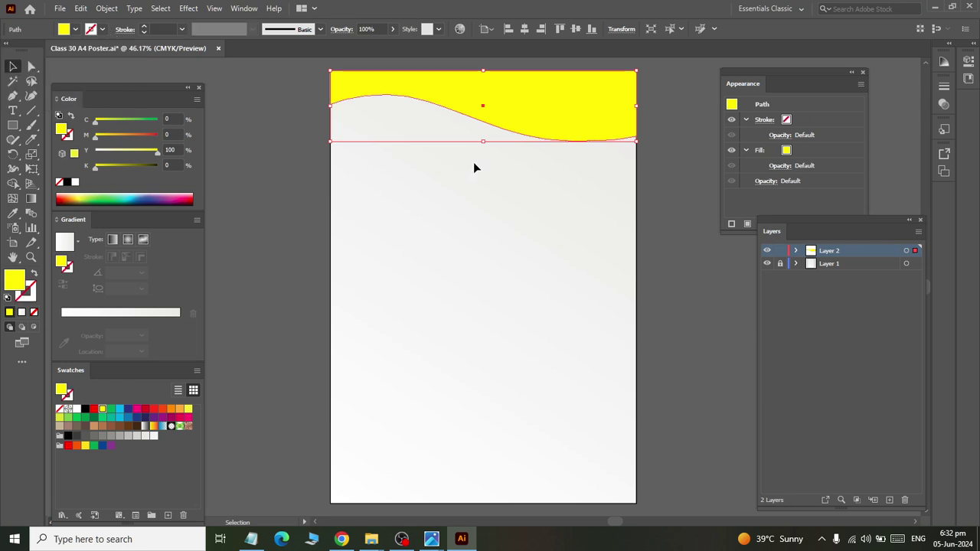
left_click(527, 153)
Step: Paste a copy of the wave in front, fill it black and shorten it
key("a")
left_click(529, 106)
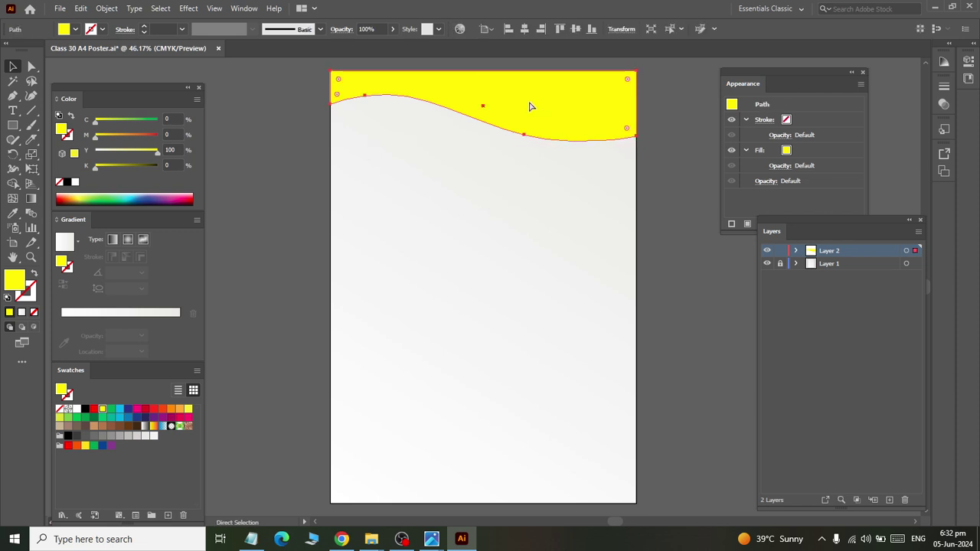
key("v")
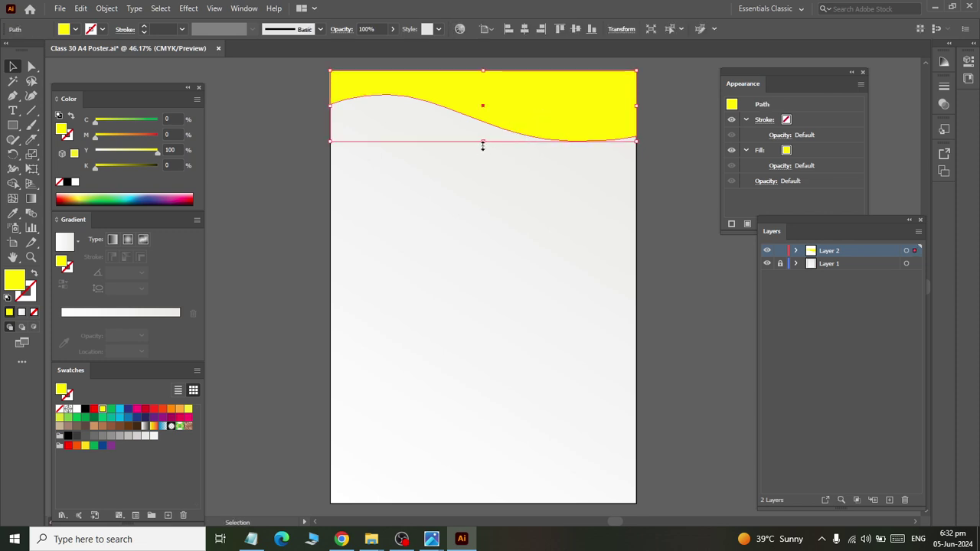
left_click_drag(483, 142, 483, 134)
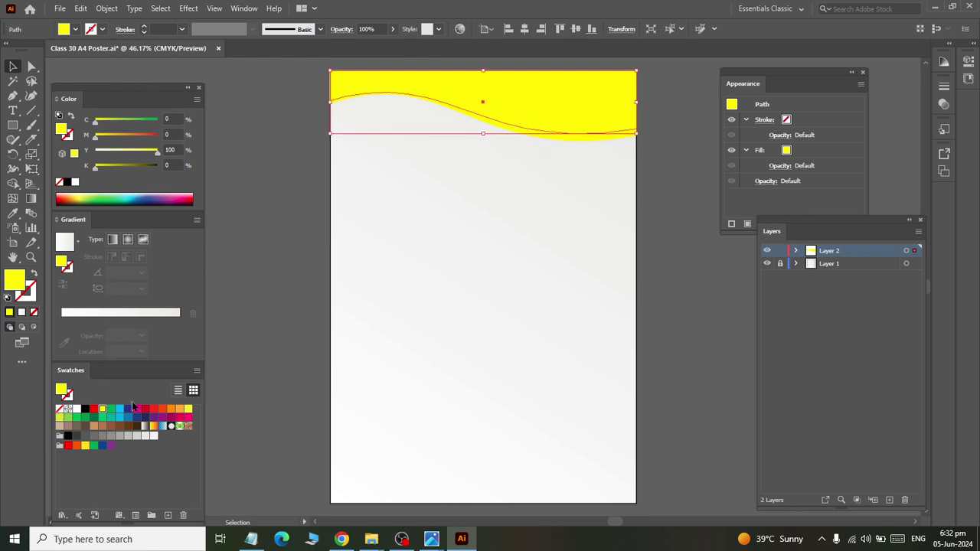
key("alt+Tab")
key("alt+Tab")
left_click(85, 410)
key("alt+Tab")
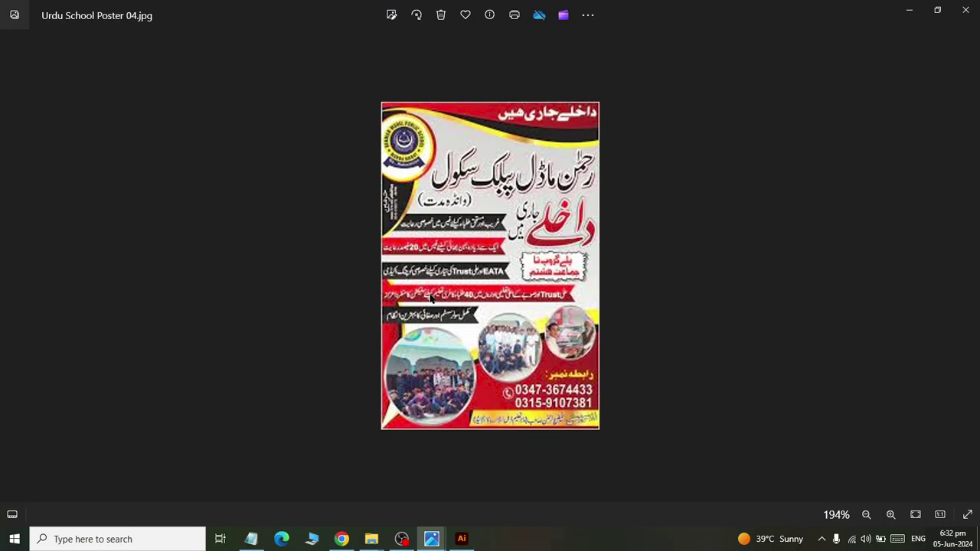
key("alt+Tab")
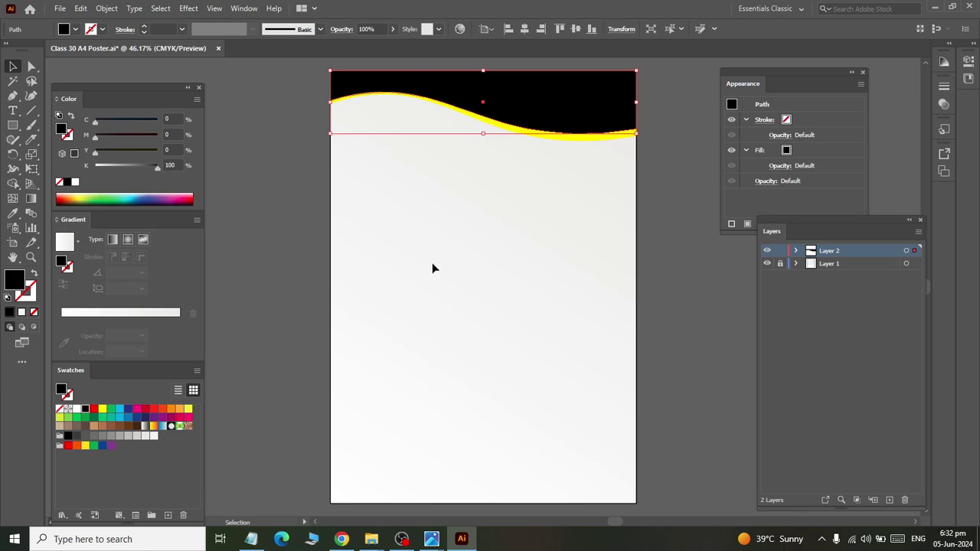
key("alt+Tab")
key("alt+Tab")
key("alt+Tab")
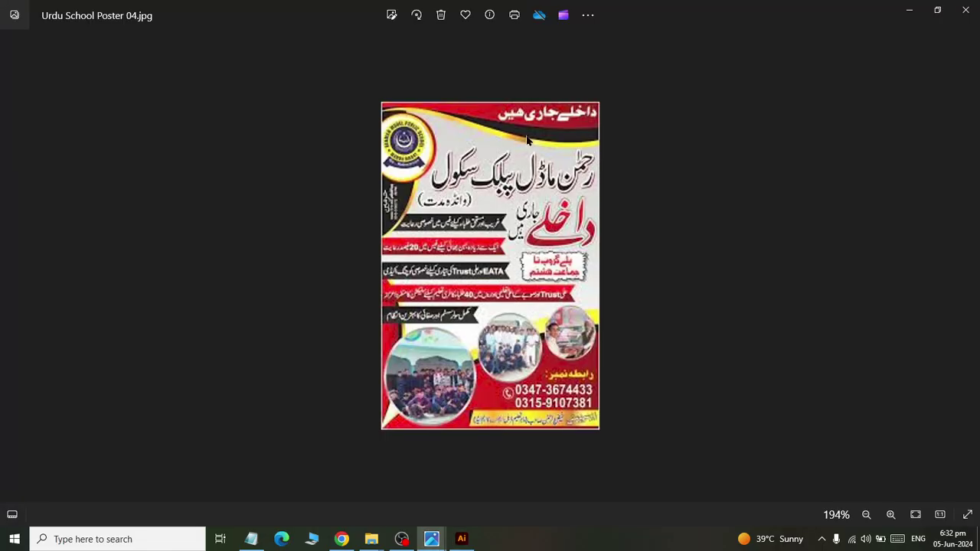
key("alt+Tab")
key("alt+Tab")
key("alt+Tab")
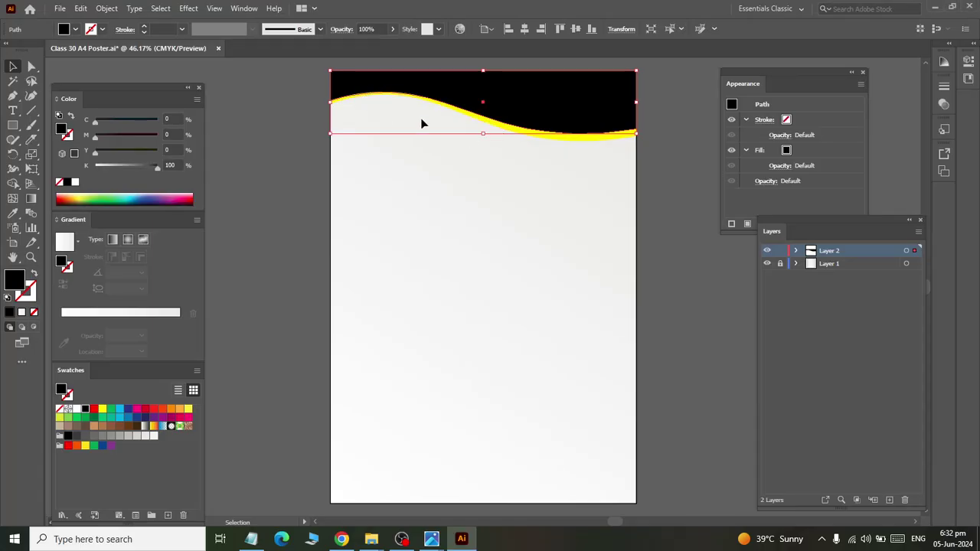
left_click_drag(479, 135, 483, 127)
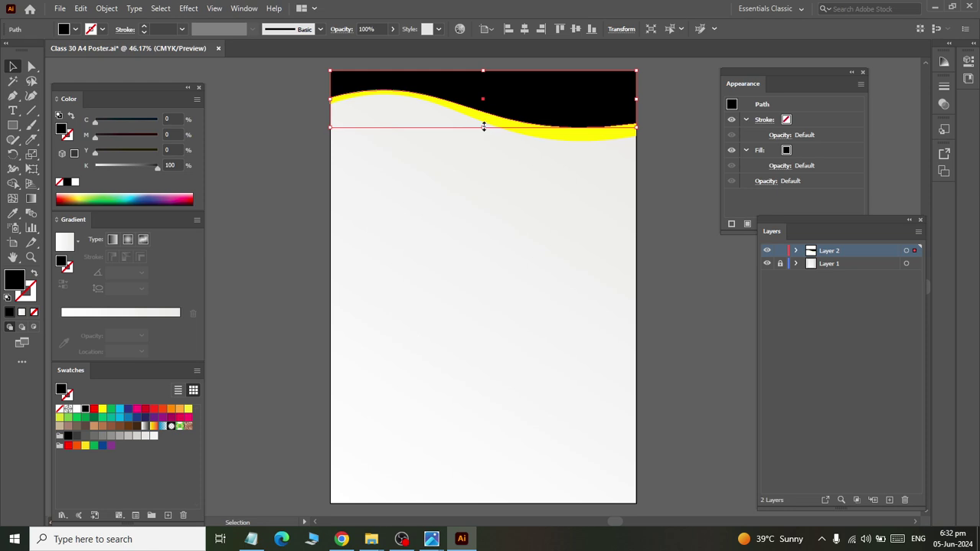
left_click_drag(483, 126, 483, 130)
Step: Fill the new wave copy red and shorten it so a black stripe shows below
key("alt+Tab")
key("alt+Tab")
left_click(145, 410)
left_click_drag(484, 129, 482, 104)
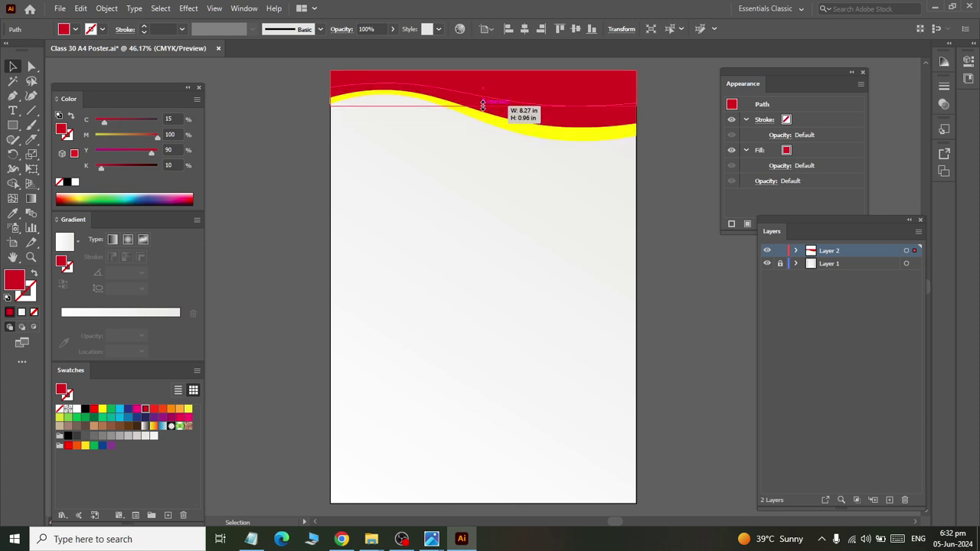
key("alt+Tab")
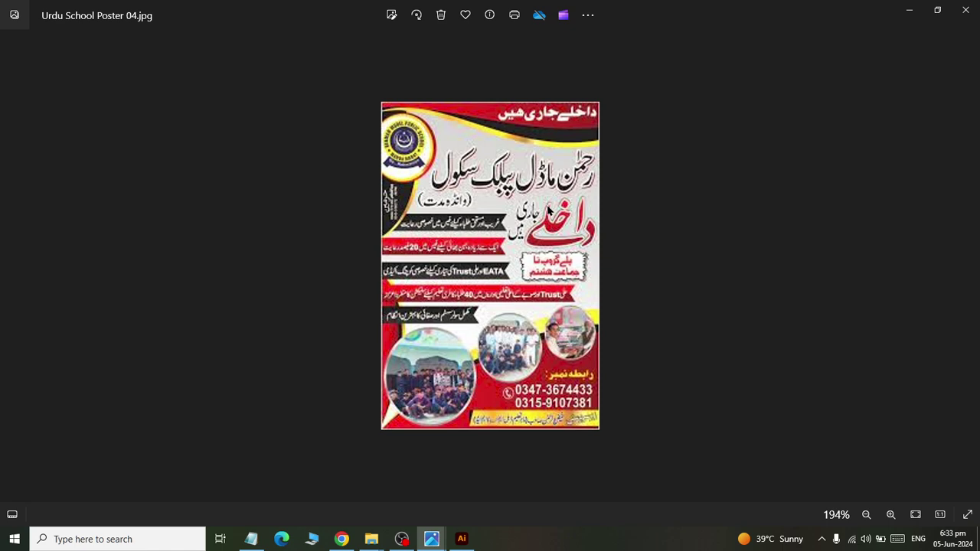
key("alt+Tab")
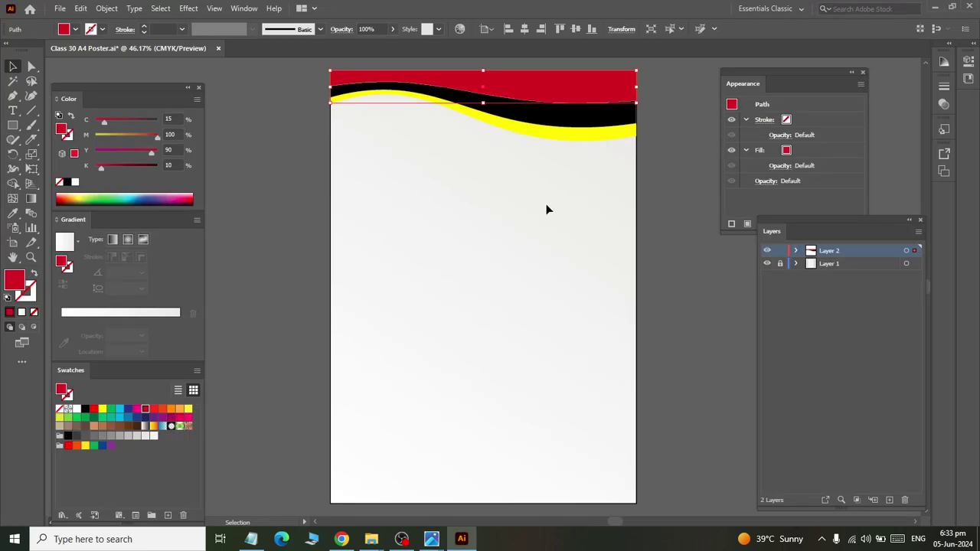
key("alt+Tab")
key("alt+Tab")
key("alt+Tab")
key("alt+Tab")
Step: Adjust the red wave's left anchor point with Direct Selection, then deselect
left_click(31, 67)
left_click_drag(321, 97, 343, 86)
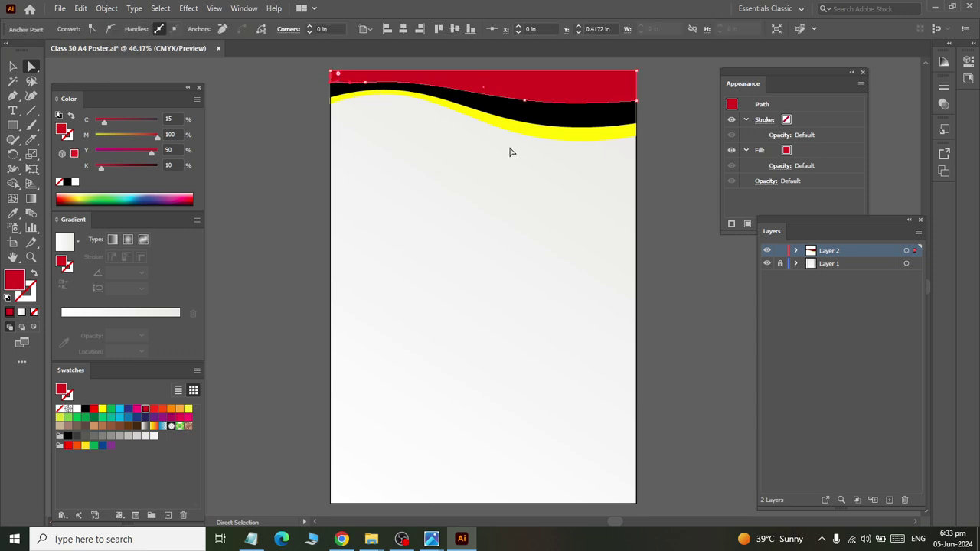
key("alt+Tab")
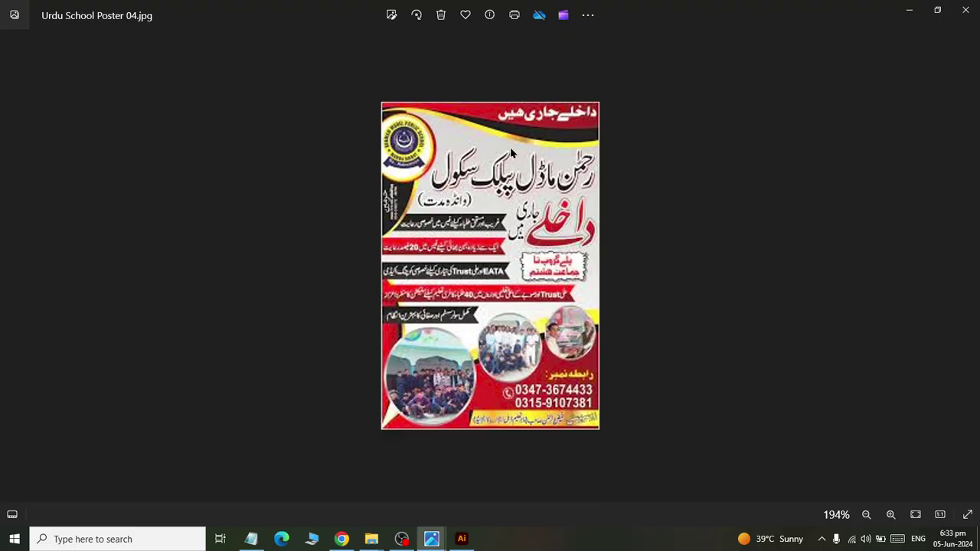
key("alt+Tab")
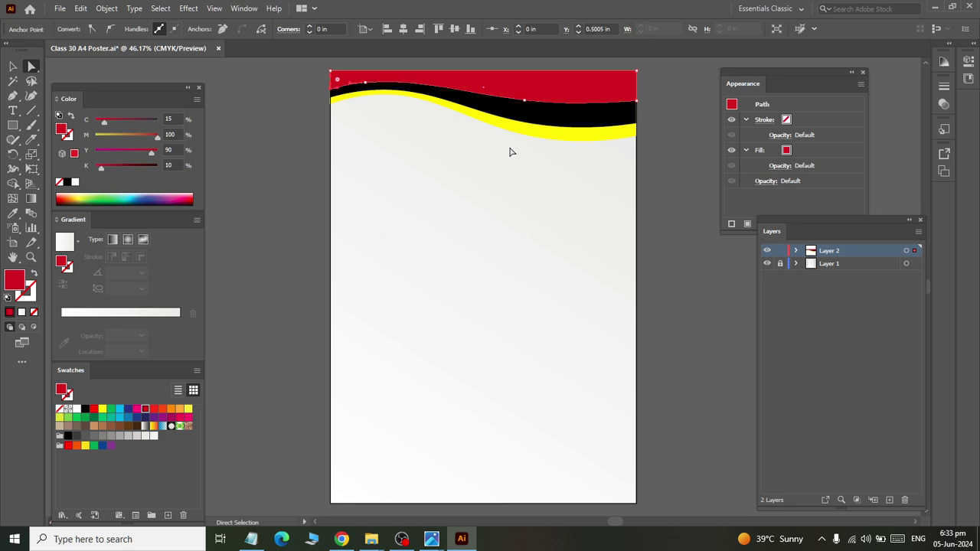
left_click(12, 68)
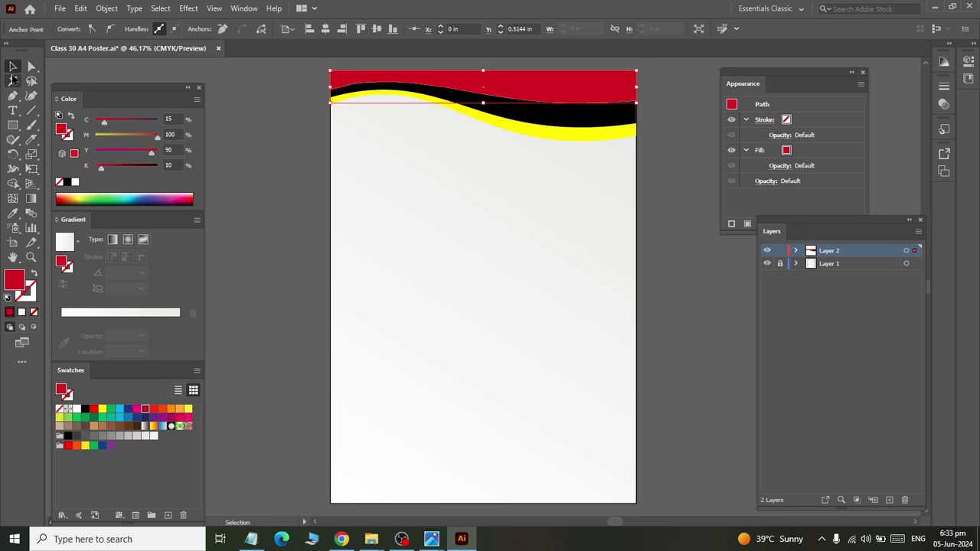
left_click(564, 268)
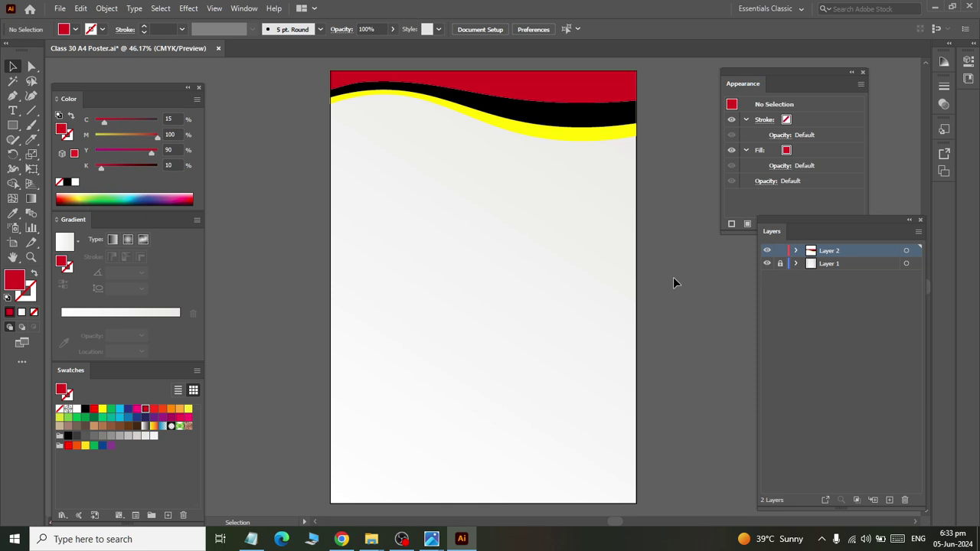
Step: Lock Layer 2, the header layer
key("alt+Tab")
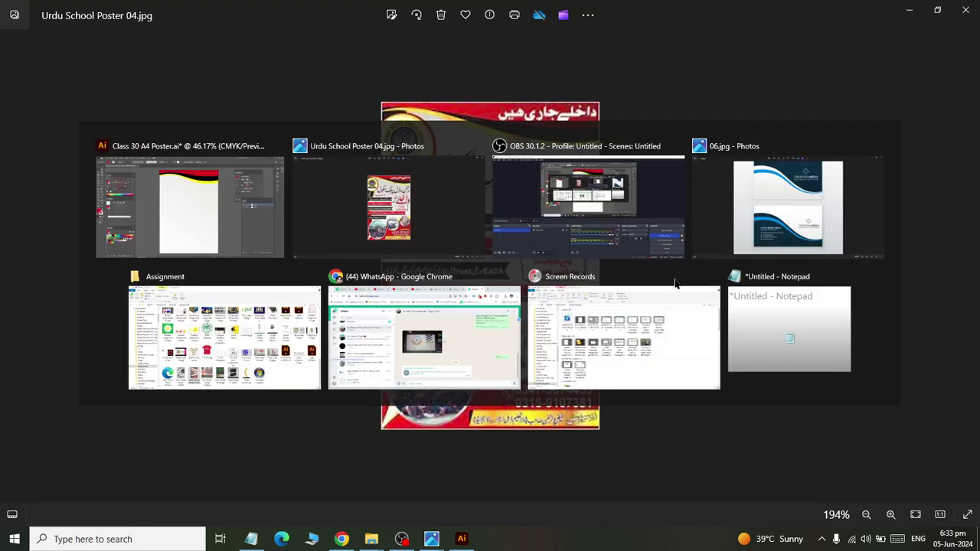
key("alt+Tab")
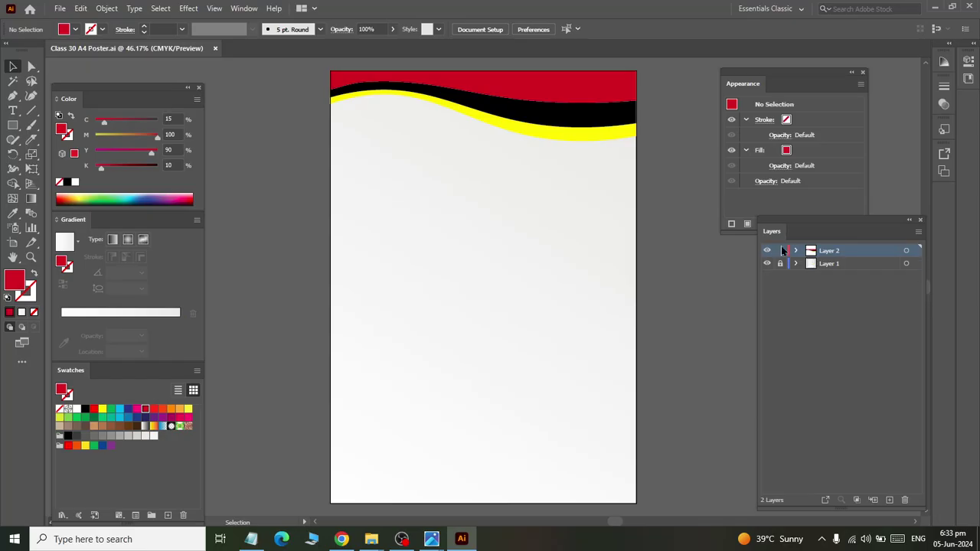
left_click(780, 251)
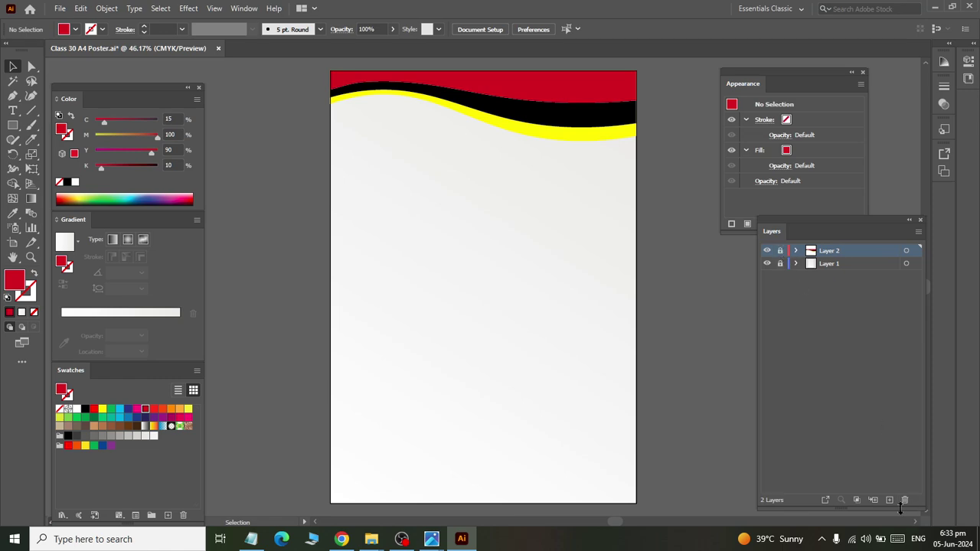
key("alt+Tab")
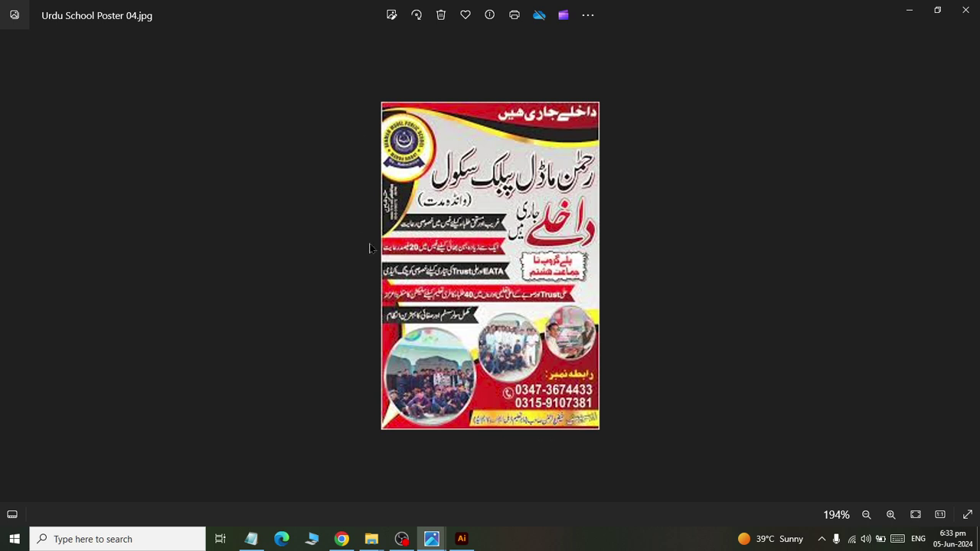
key("alt+Tab")
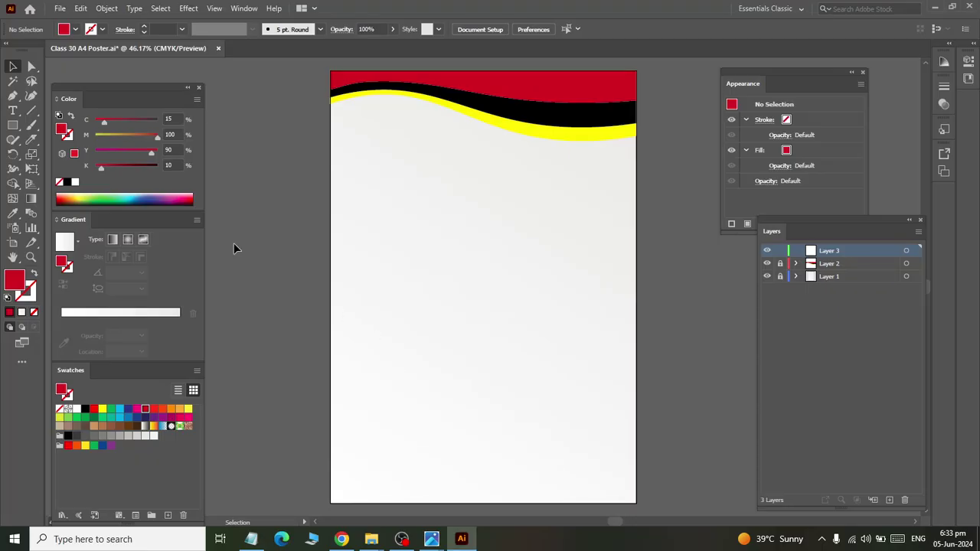
Step: Draw a red ellipse and move it to straddle the page's left edge
left_click(12, 127)
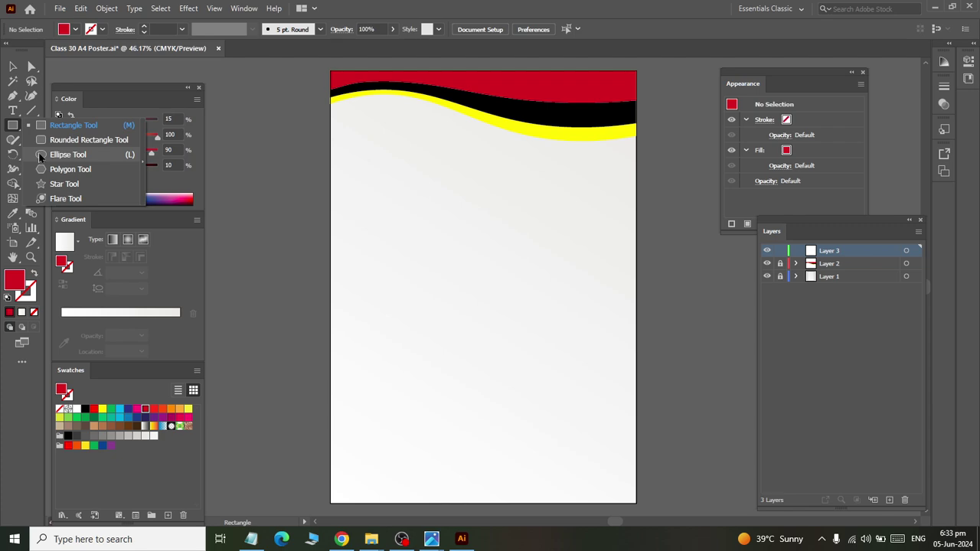
key("alt+Tab")
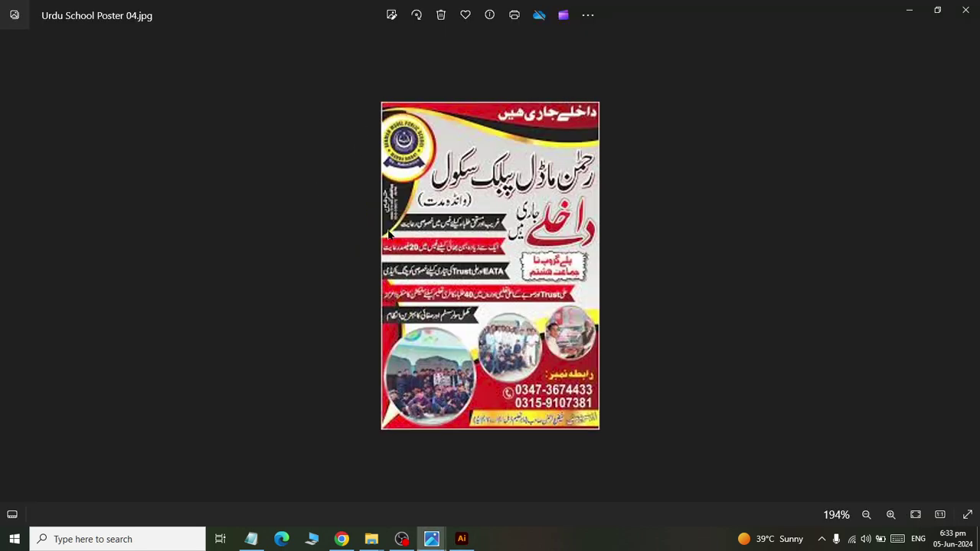
key("alt+Tab")
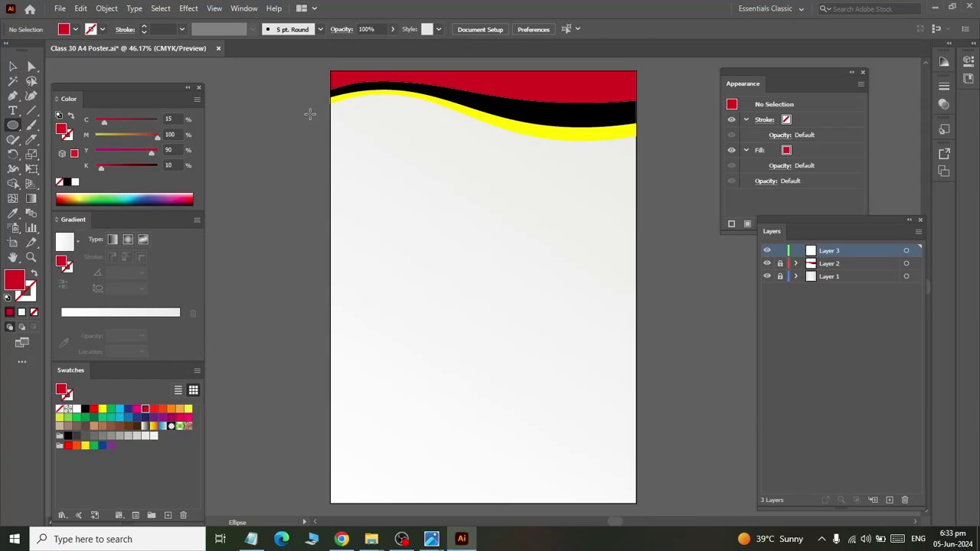
left_click_drag(310, 113, 426, 277)
left_click(11, 67)
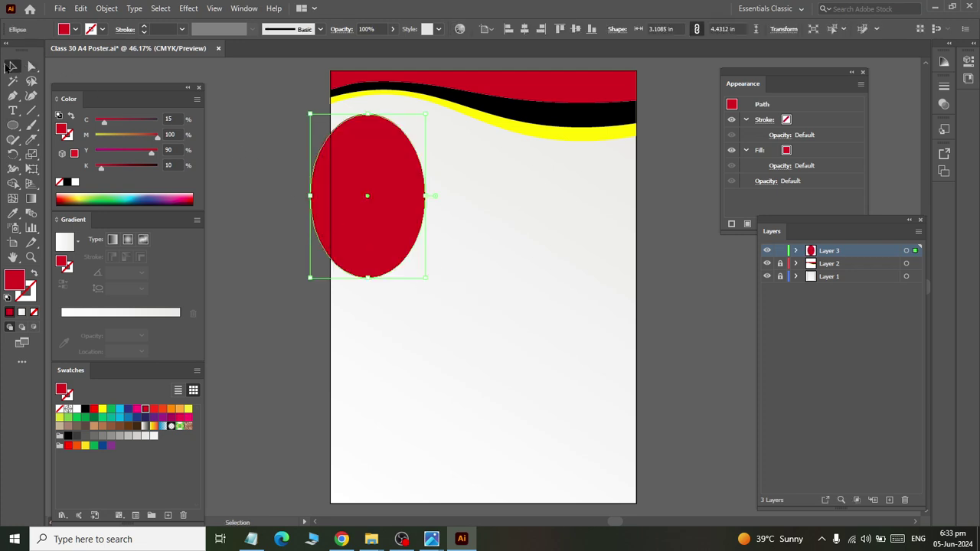
left_click_drag(363, 224, 332, 228)
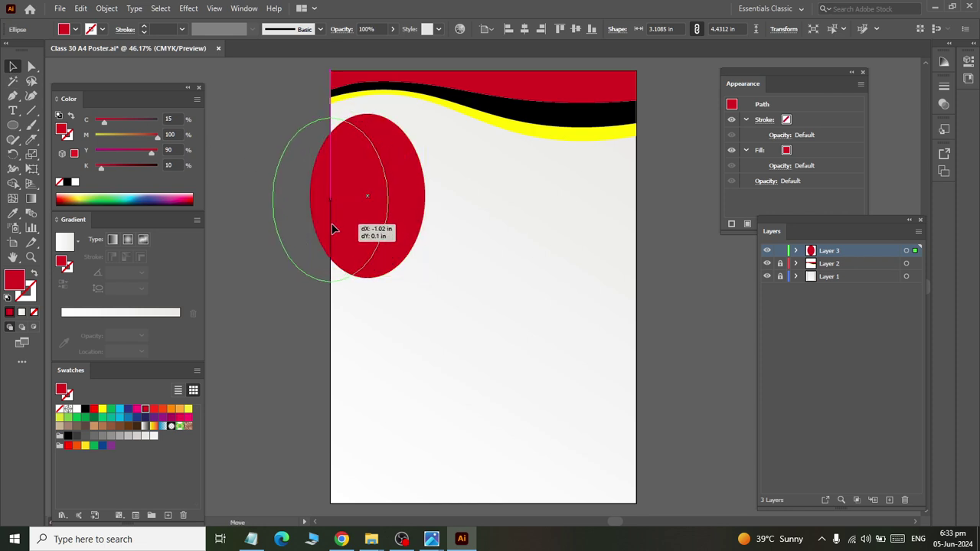
left_click_drag(333, 229, 333, 225)
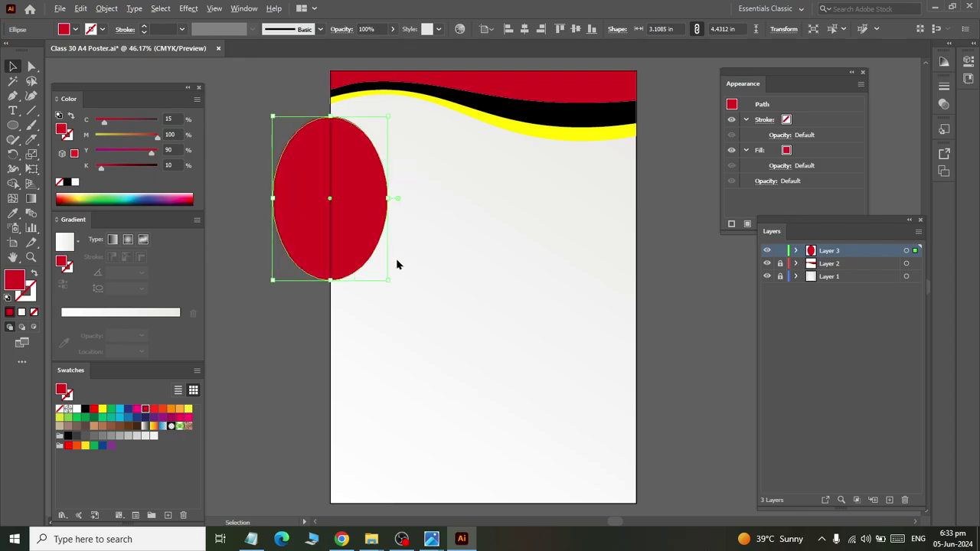
key("alt+Tab")
Step: Alt-drag a copy down the left edge and stretch both ellipses taller
key("alt+Tab")
left_click_drag(320, 178, 318, 389)
key("alt+Tab")
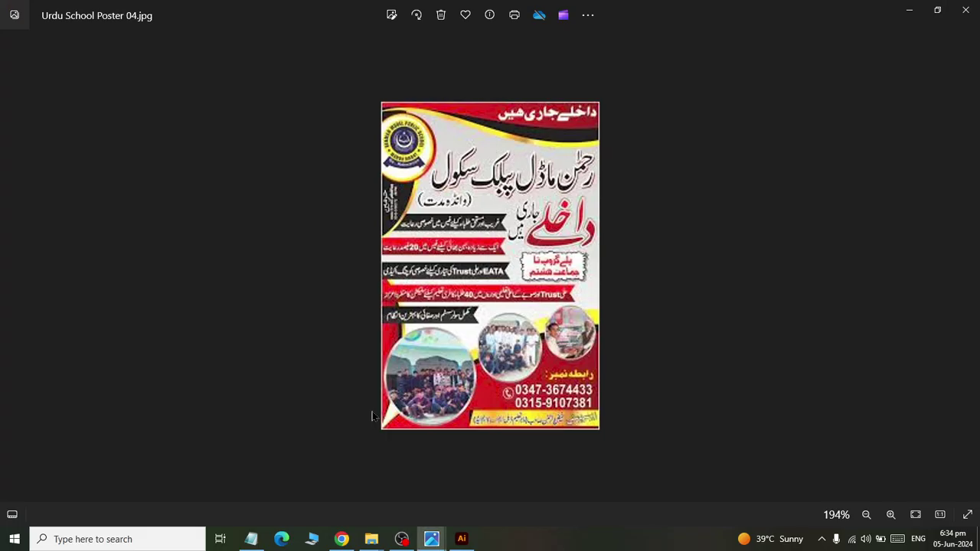
key("alt+Tab")
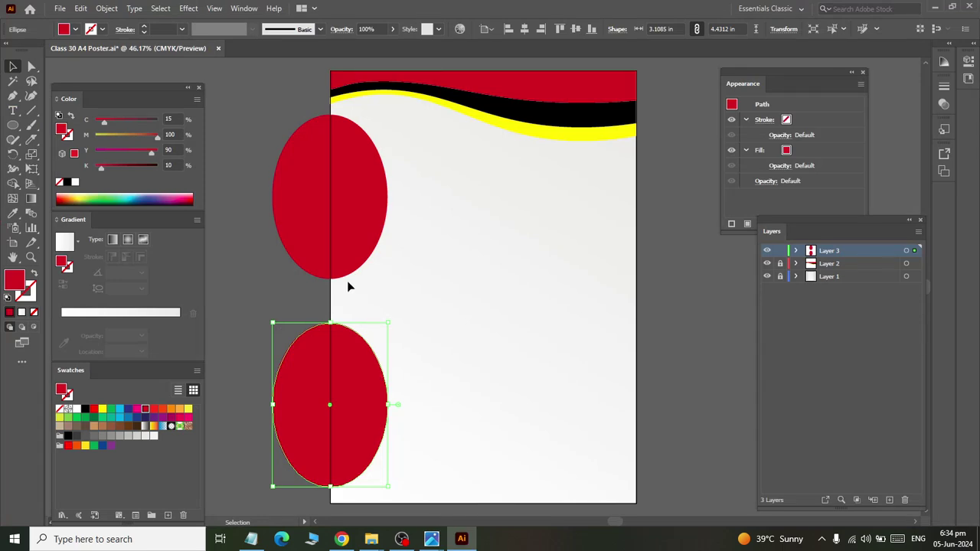
left_click(337, 276)
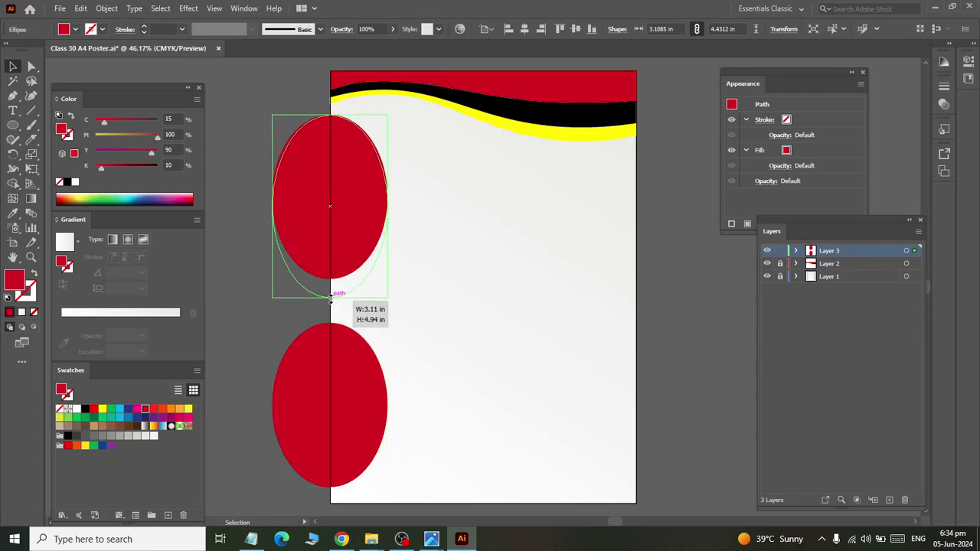
left_click_drag(331, 278, 332, 298)
key("alt+Tab")
key("alt+Tab")
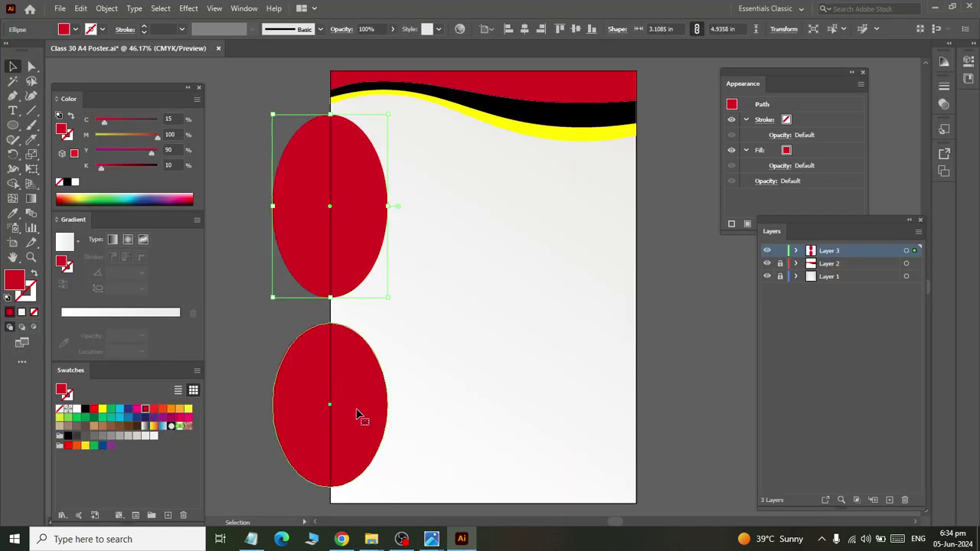
left_click(348, 452)
scroll(342, 466, "down", 1)
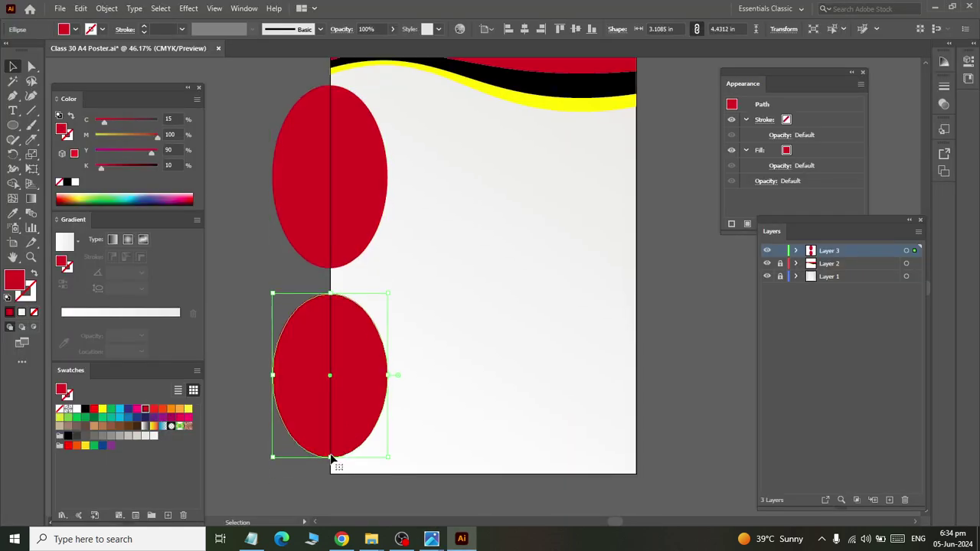
left_click_drag(330, 458, 331, 474)
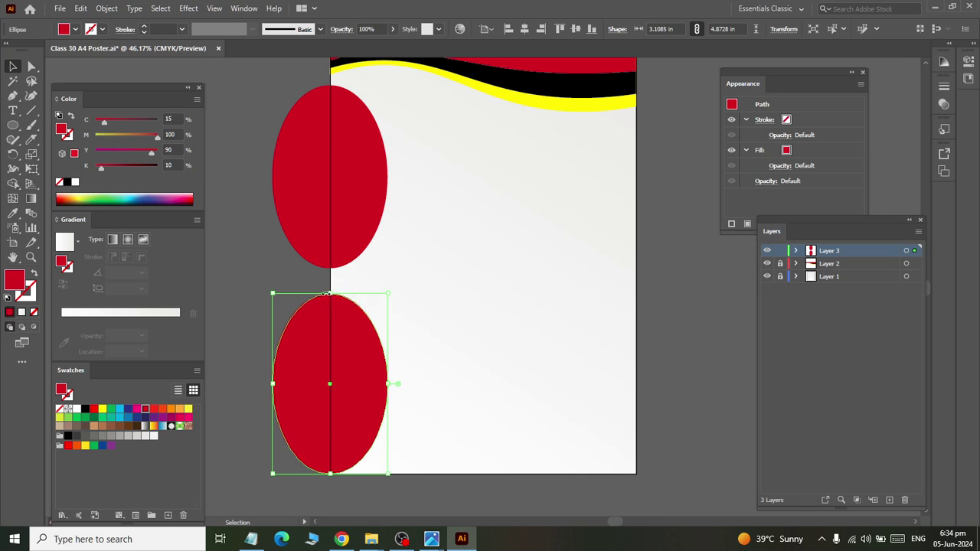
left_click_drag(328, 293, 330, 289)
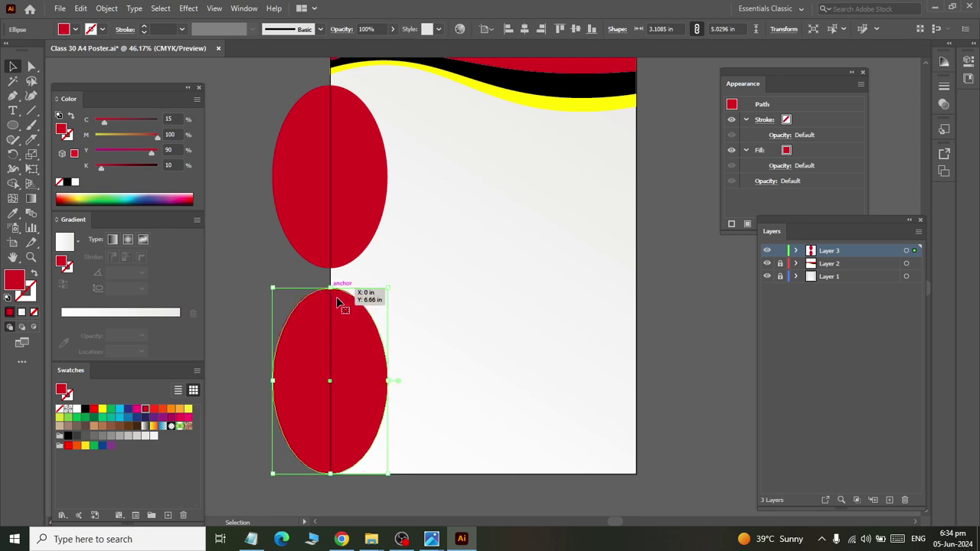
left_click(258, 136)
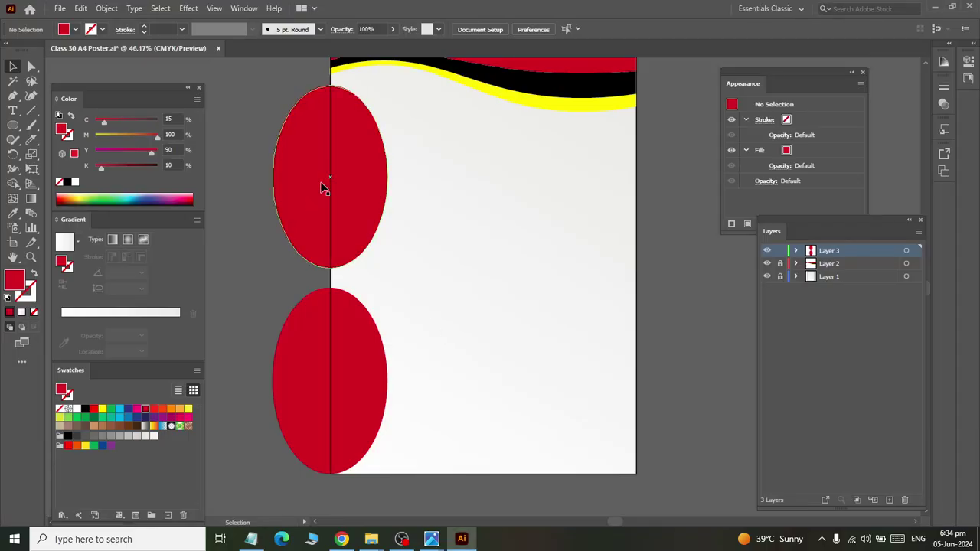
Step: Fill the upper left-edge ellipse yellow
left_click(321, 187)
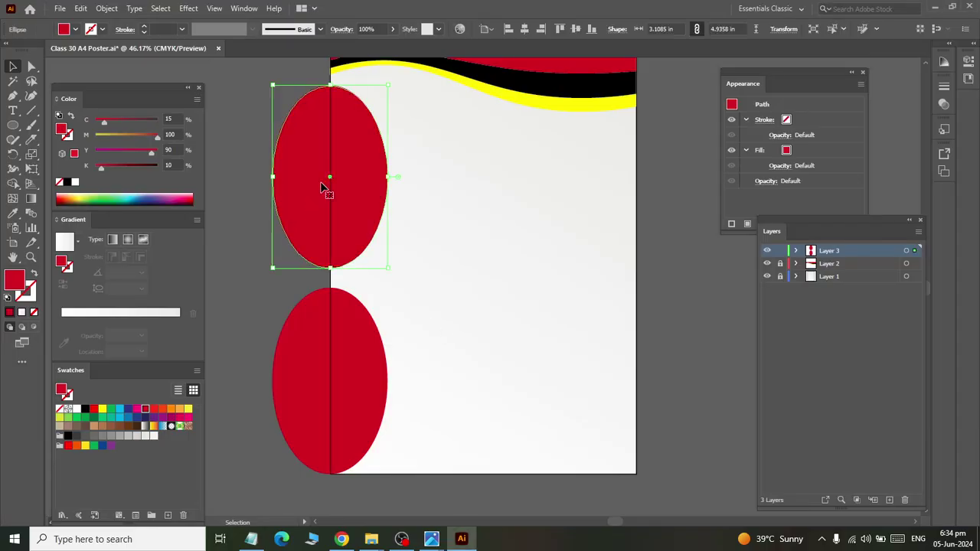
key("a")
key("v")
key("alt+Tab")
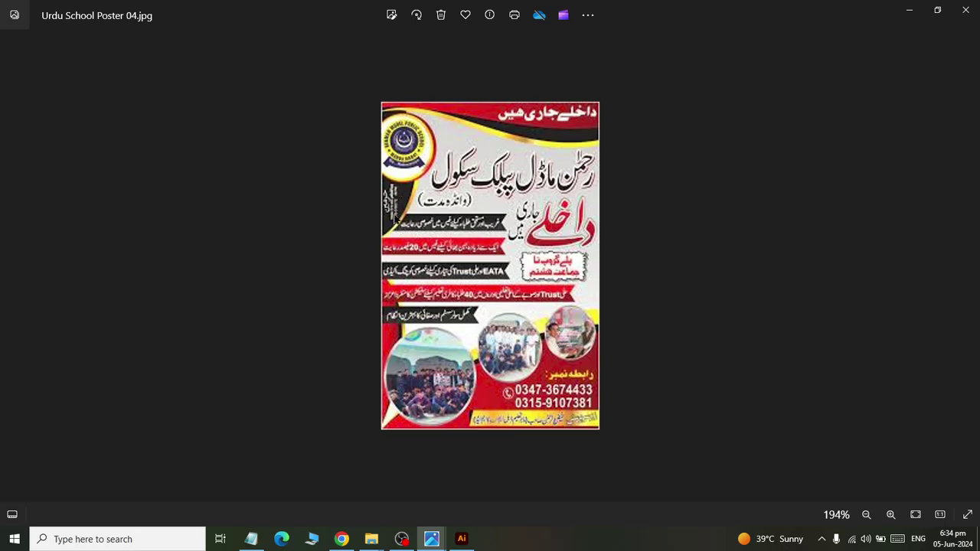
key("alt+Tab")
left_click(597, 243)
left_click(350, 204)
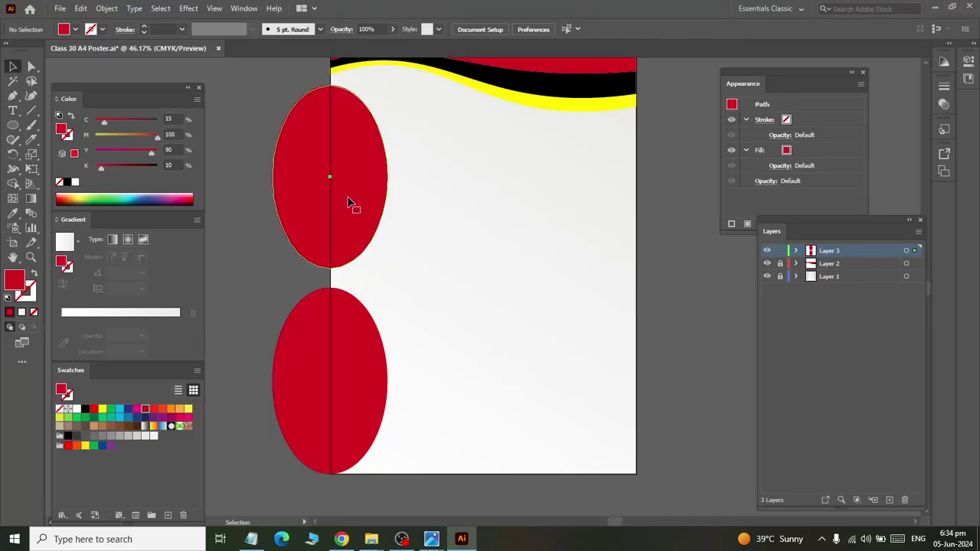
left_click(350, 204, "shift")
left_click(350, 204)
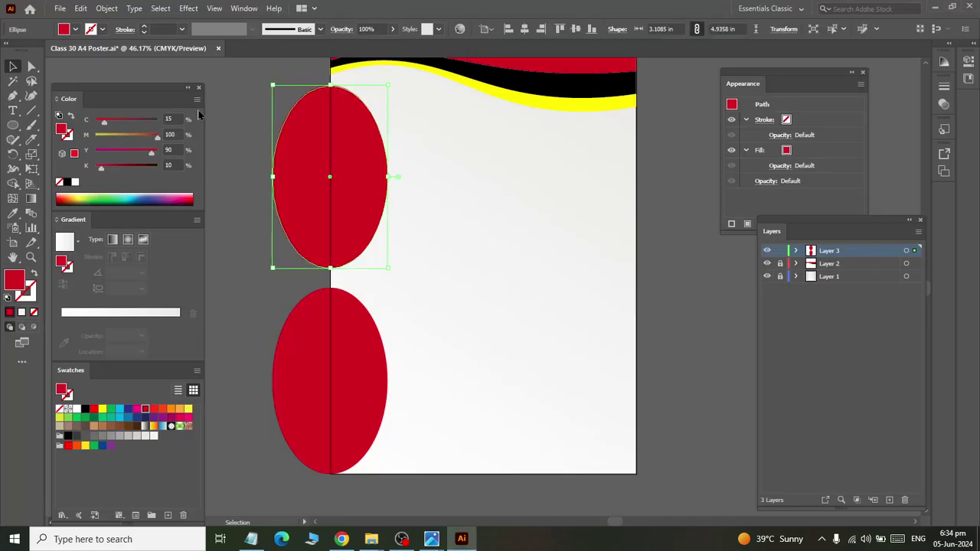
left_click(102, 411)
Step: Narrow the front ellipse from its right side and fill it black, leaving a yellow crescent
left_click(694, 295)
left_click(342, 224)
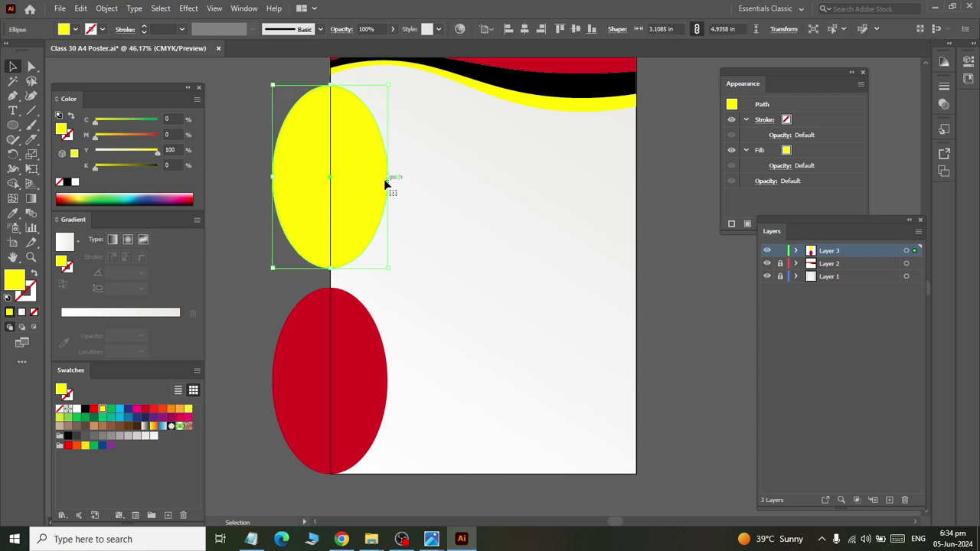
key("alt+Tab")
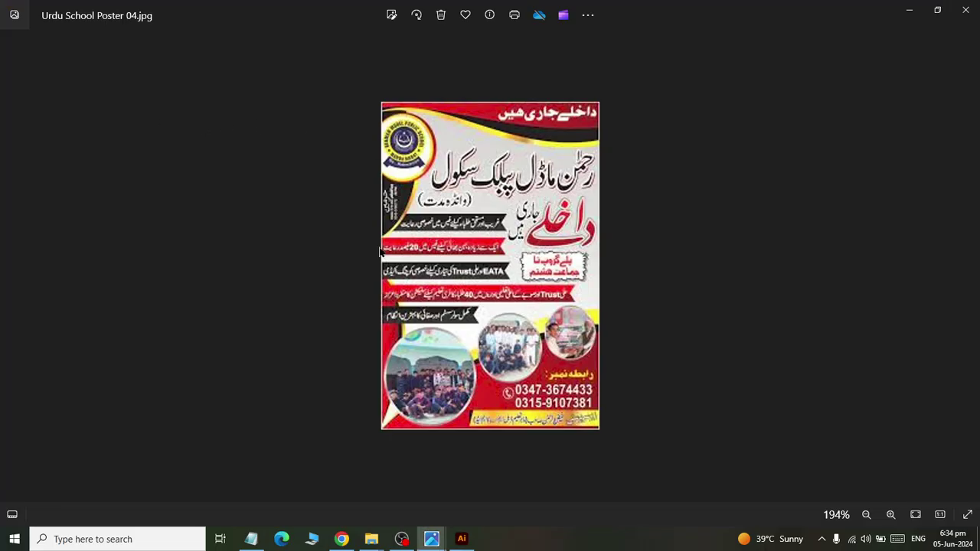
key("alt+Tab")
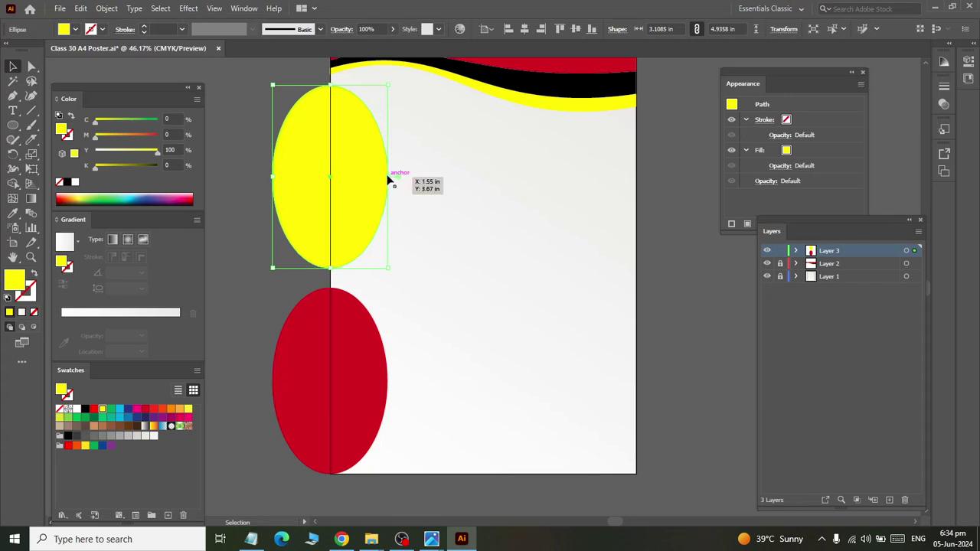
left_click_drag(388, 177, 382, 178)
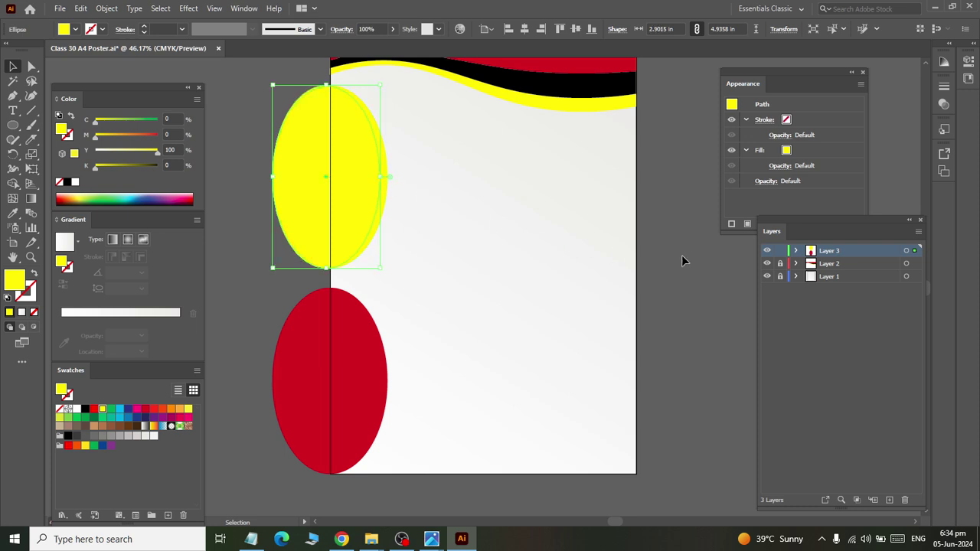
left_click(669, 241)
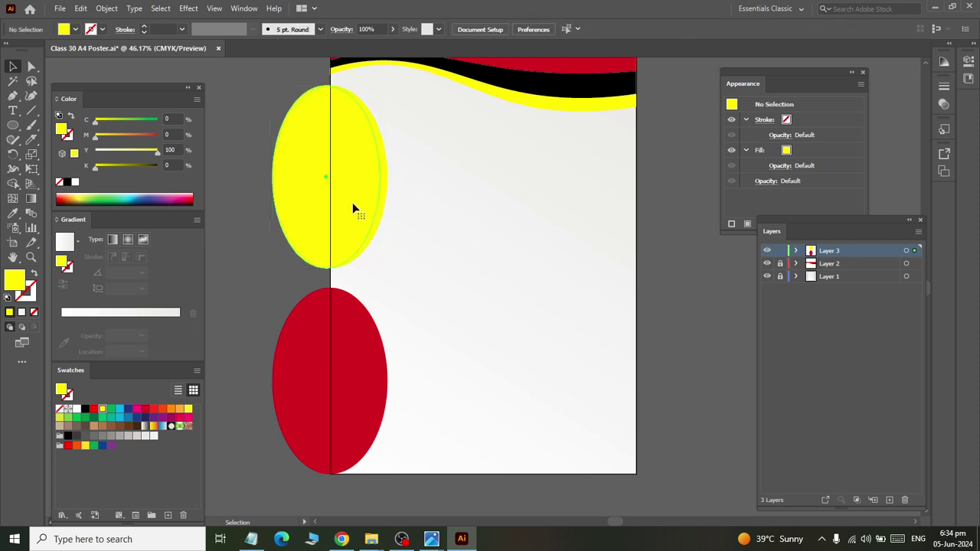
left_click(352, 207)
key("alt+Tab")
key("alt+Tab")
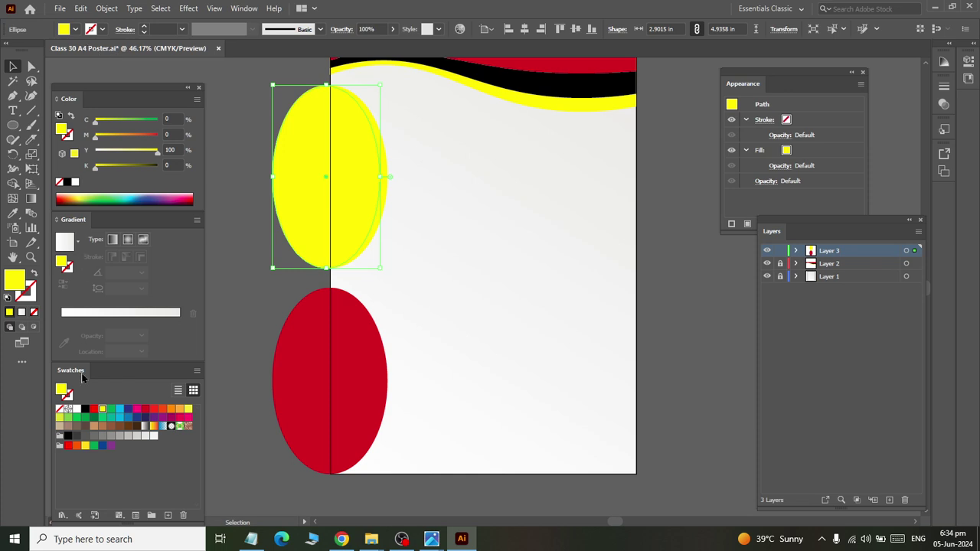
left_click(85, 409)
left_click(696, 258)
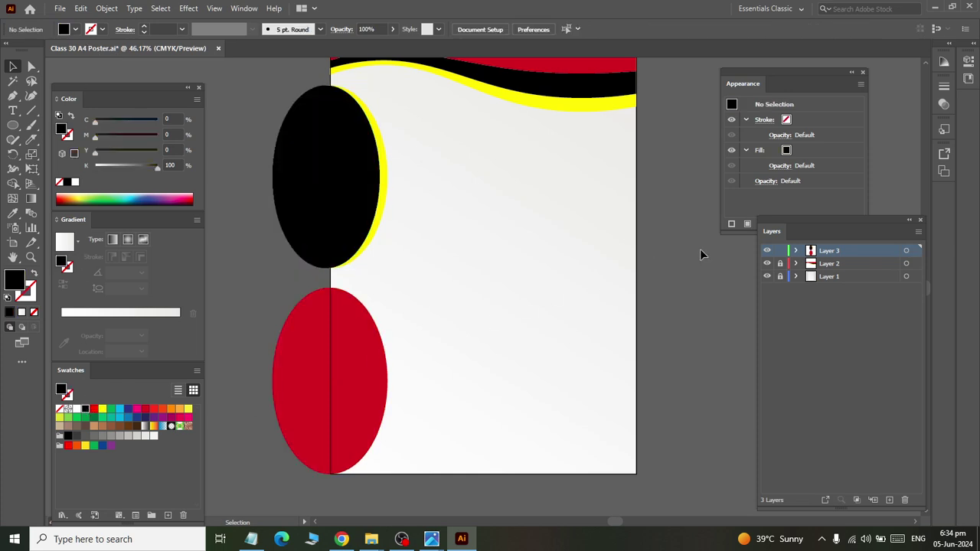
key("alt+Tab")
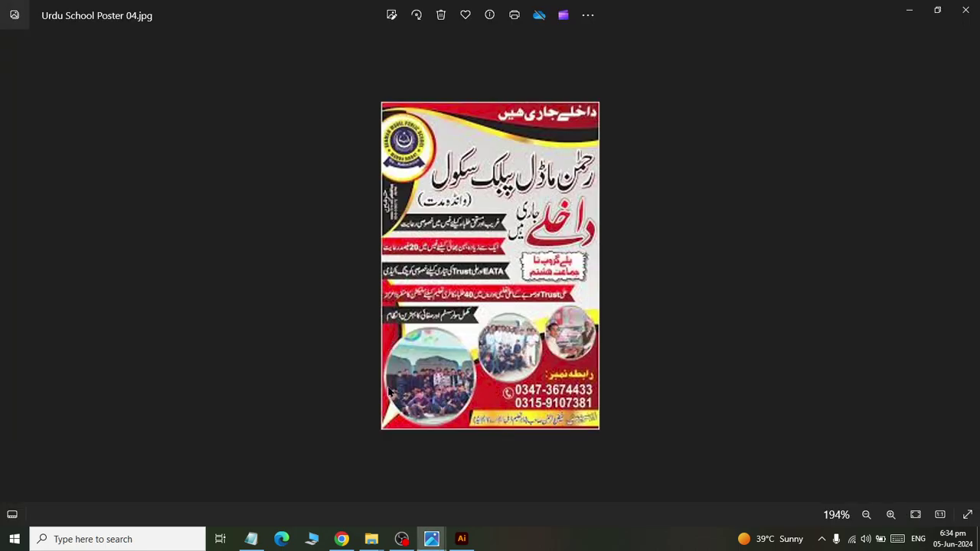
Step: Compare the lower red ellipse with the reference poster and fill it yellow
key("alt+Tab")
left_click(329, 399)
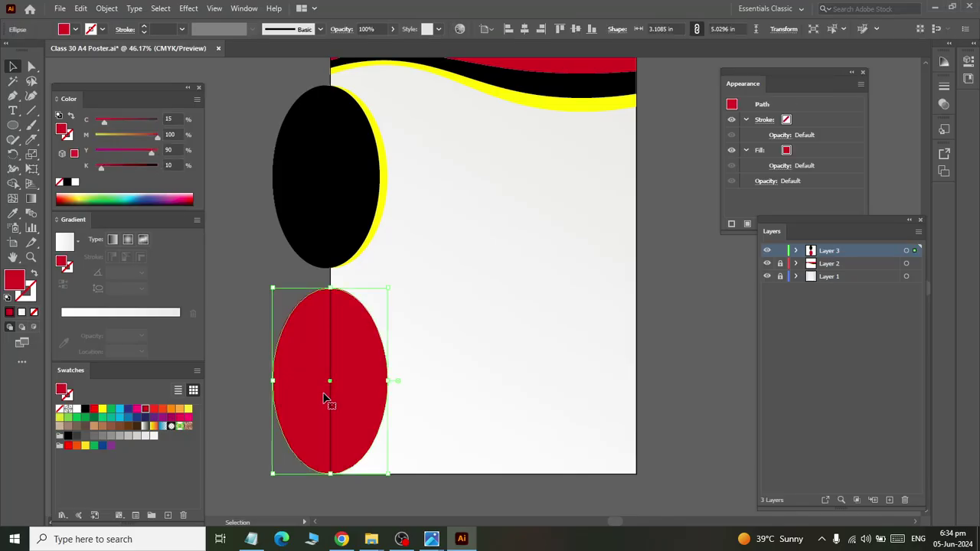
key("alt+Tab")
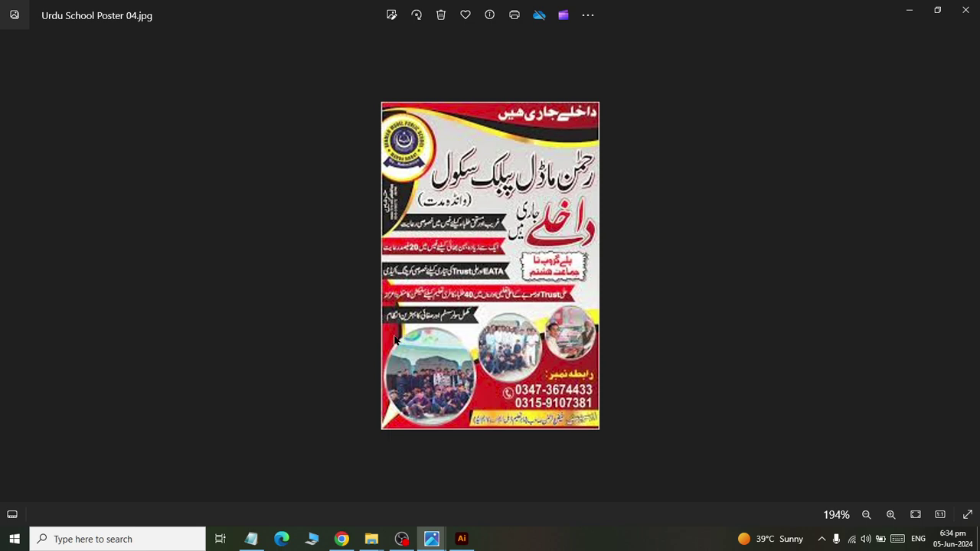
key("alt+Tab")
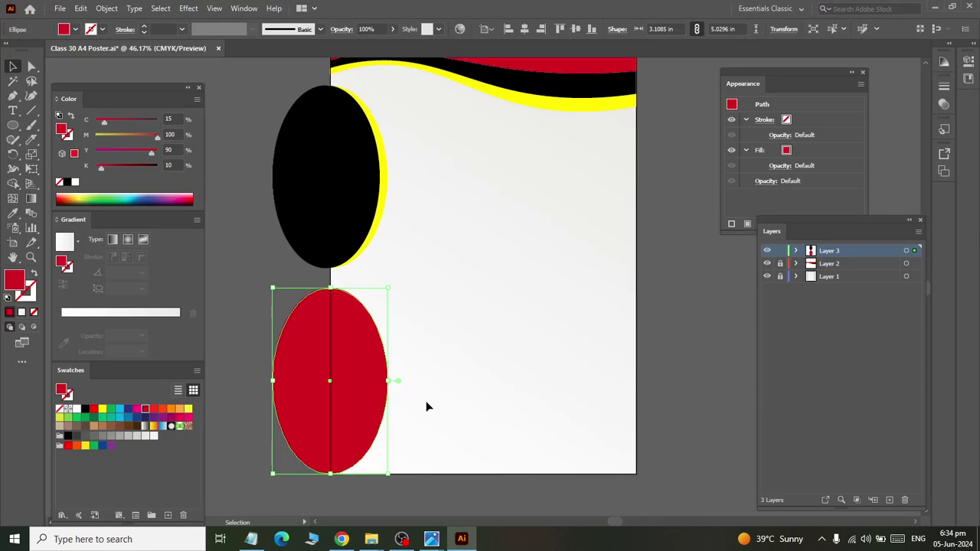
key("a")
key("alt+Tab")
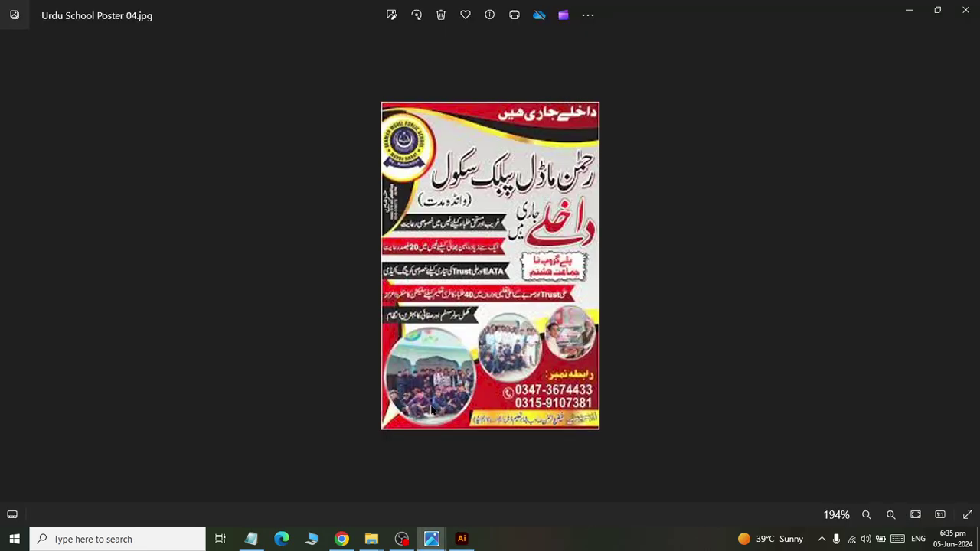
key("alt+Tab")
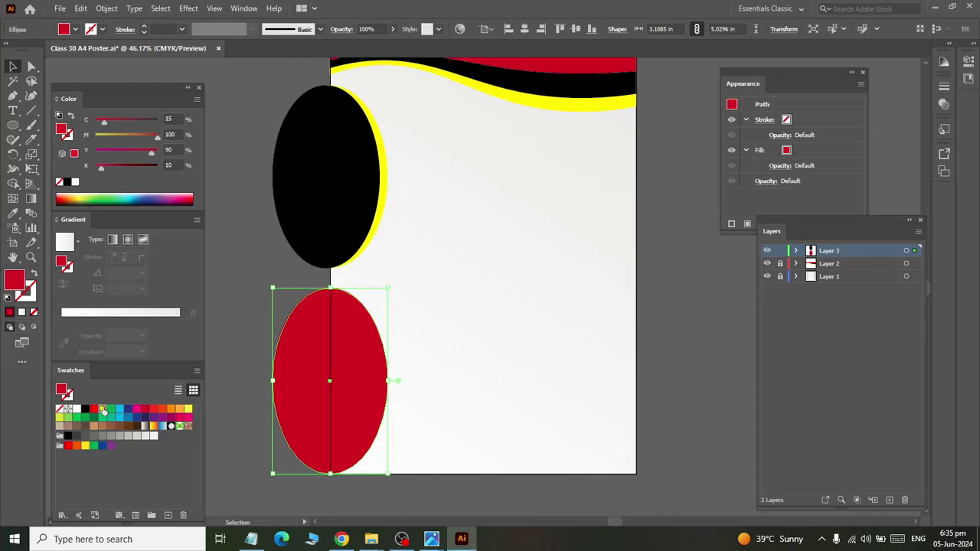
left_click(102, 409)
Step: Recolor the front copy red and narrow its right side, leaving a thin yellow crescent
left_click(622, 369)
left_click(345, 383)
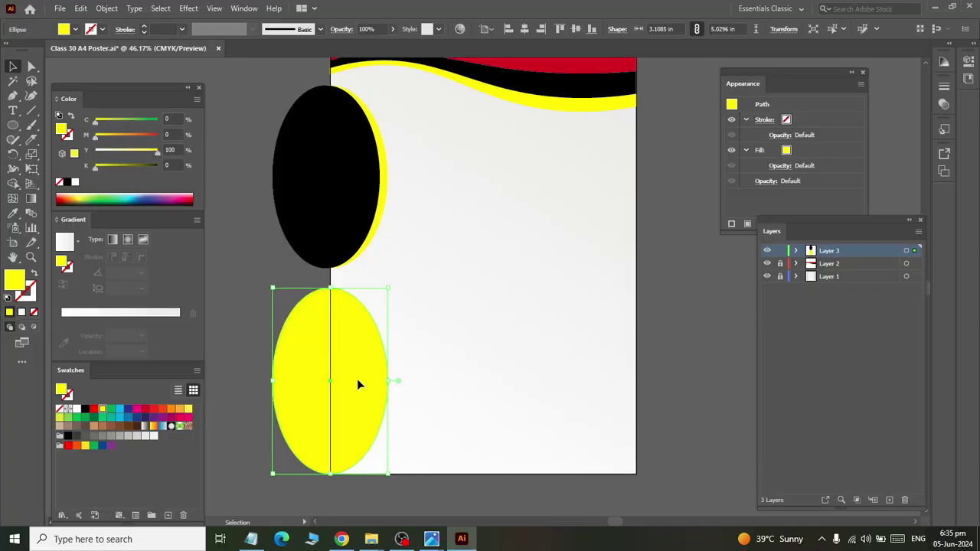
left_click(145, 409)
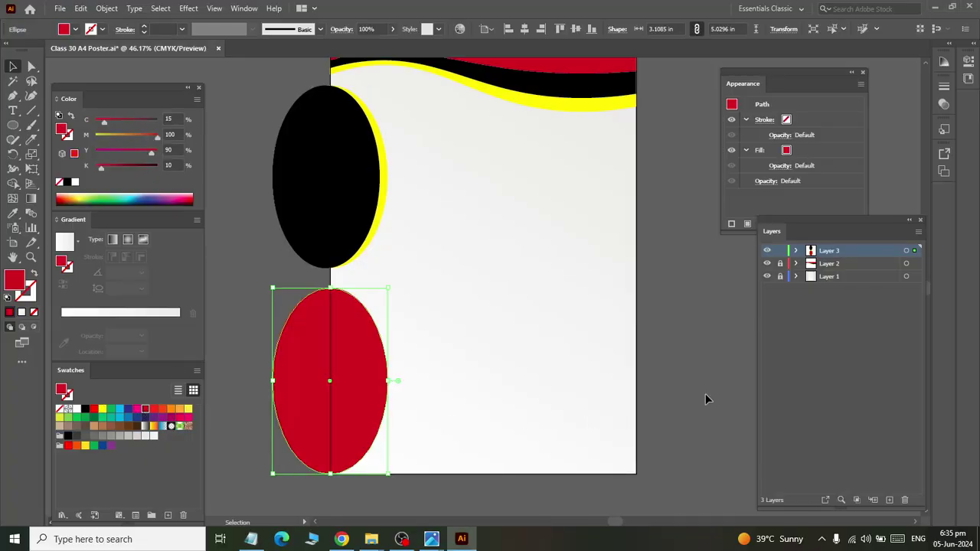
left_click(405, 397)
left_click(335, 400)
left_click_drag(382, 387, 378, 383)
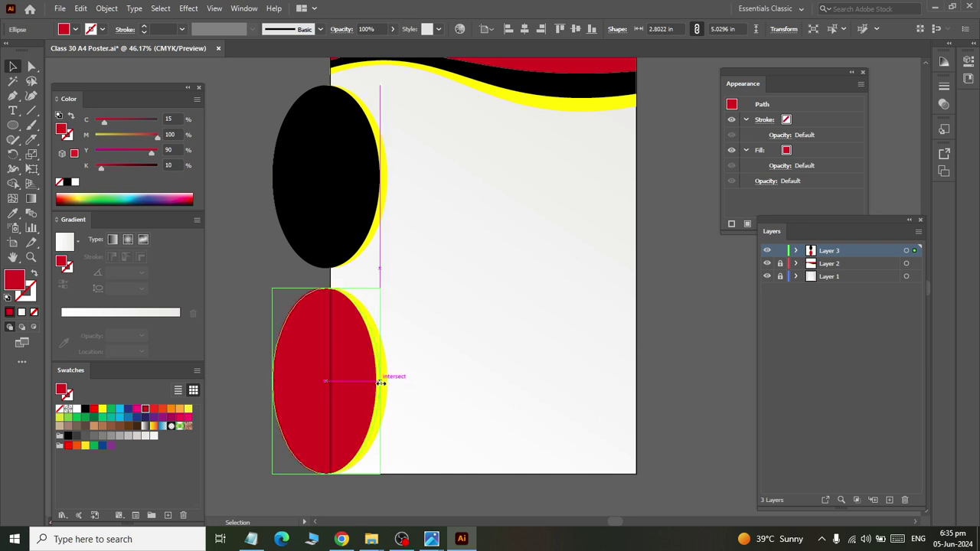
left_click_drag(378, 383, 382, 383)
left_click(665, 327)
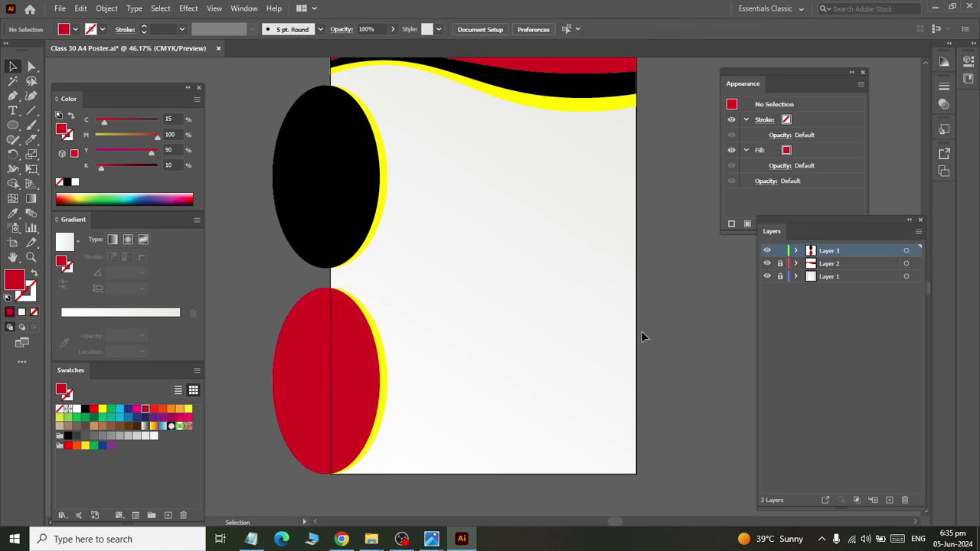
key("alt+Tab")
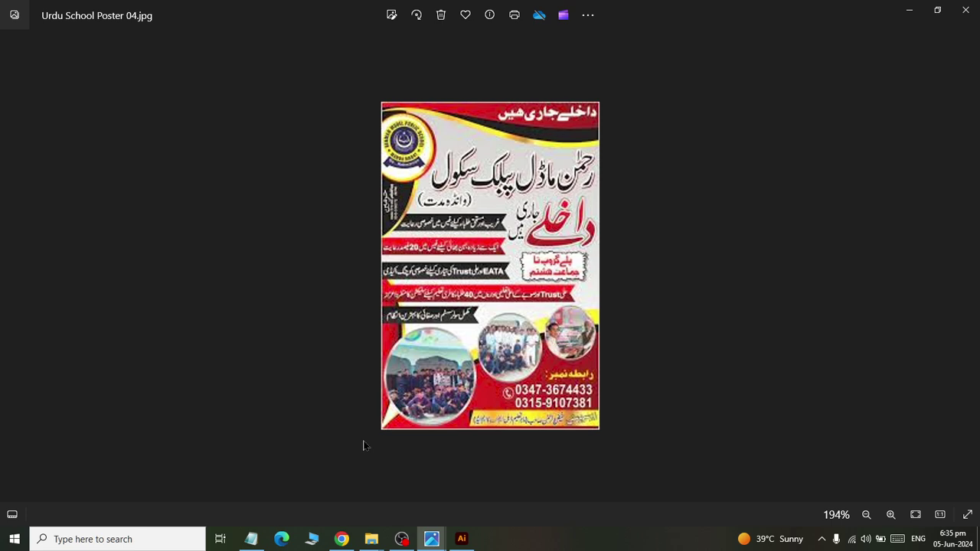
Step: Check the red ellipse's anchor points against the reference, then lock Layer 3
scroll(377, 364, "up", 2)
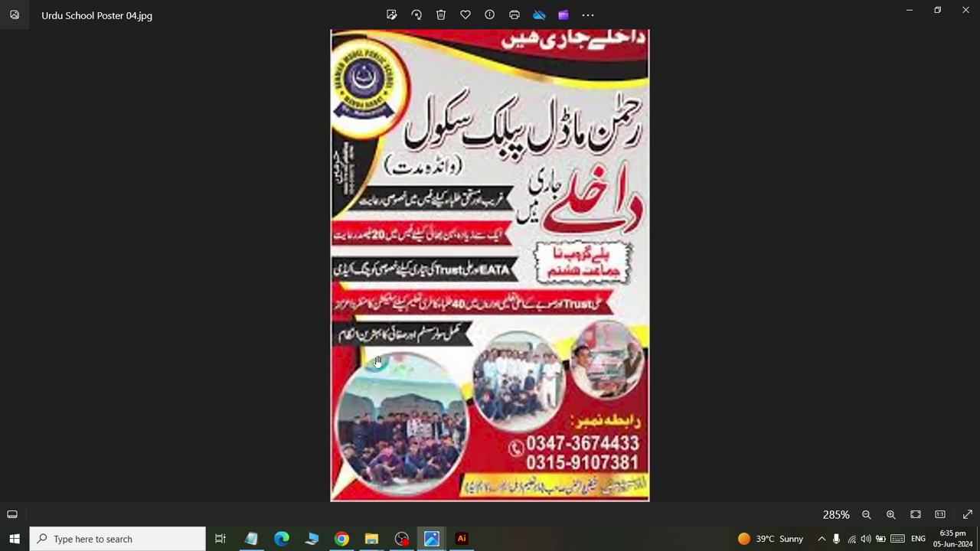
key("alt+Tab")
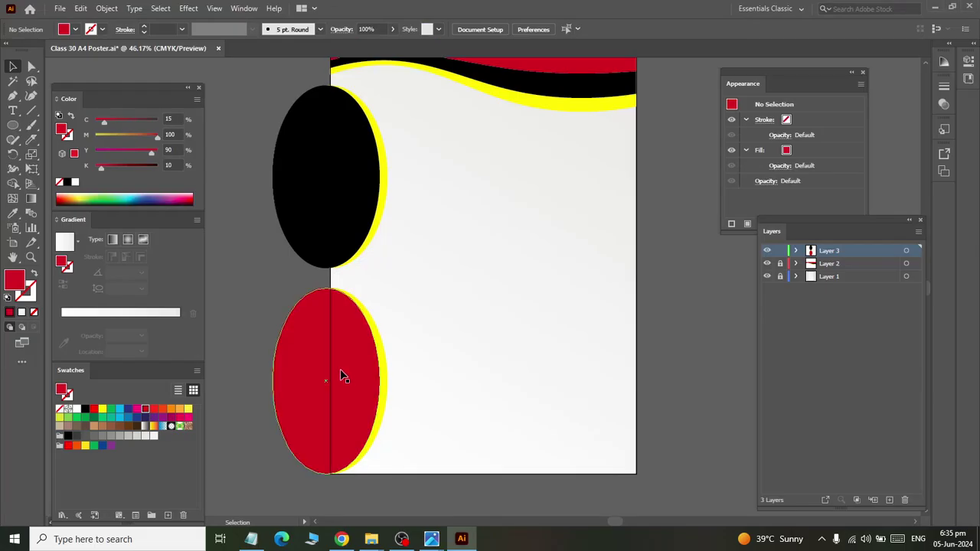
left_click(358, 391)
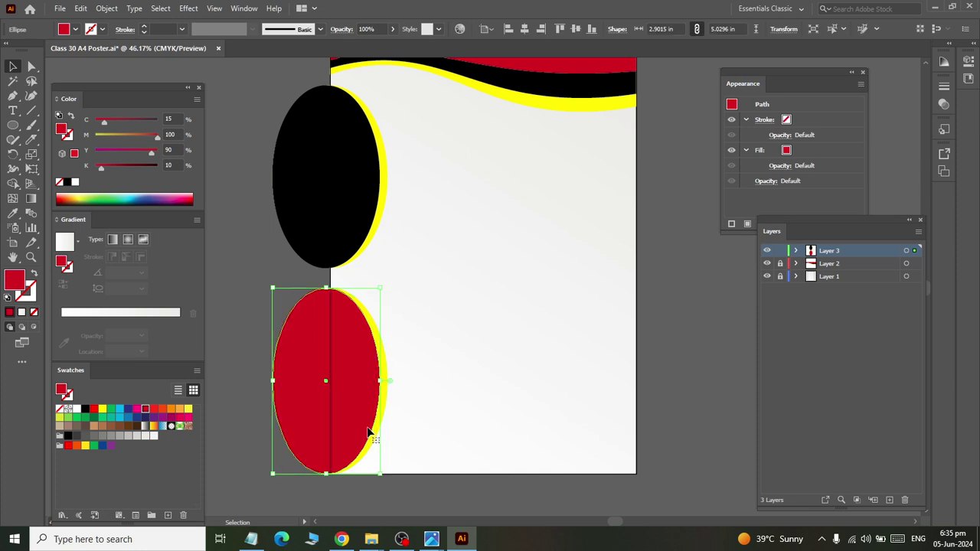
key("a")
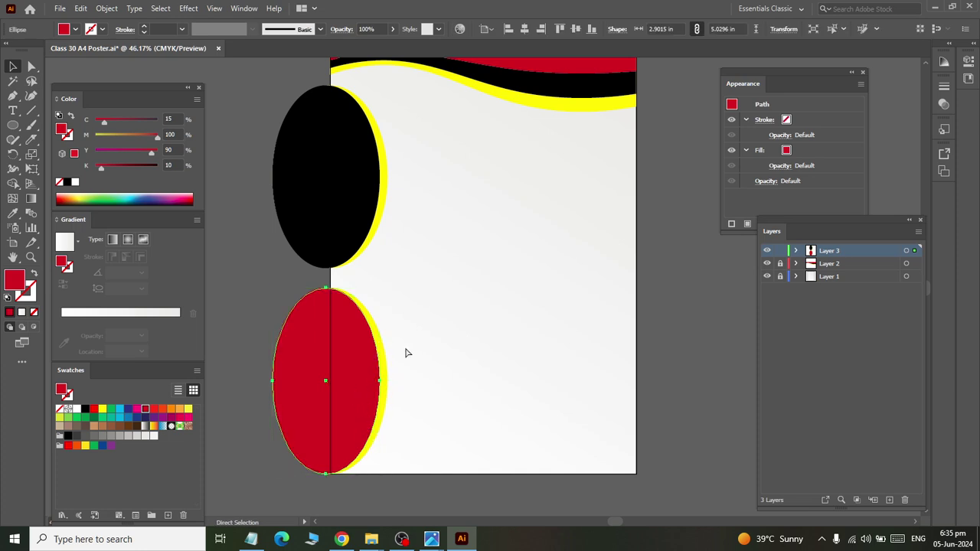
key("alt+Tab")
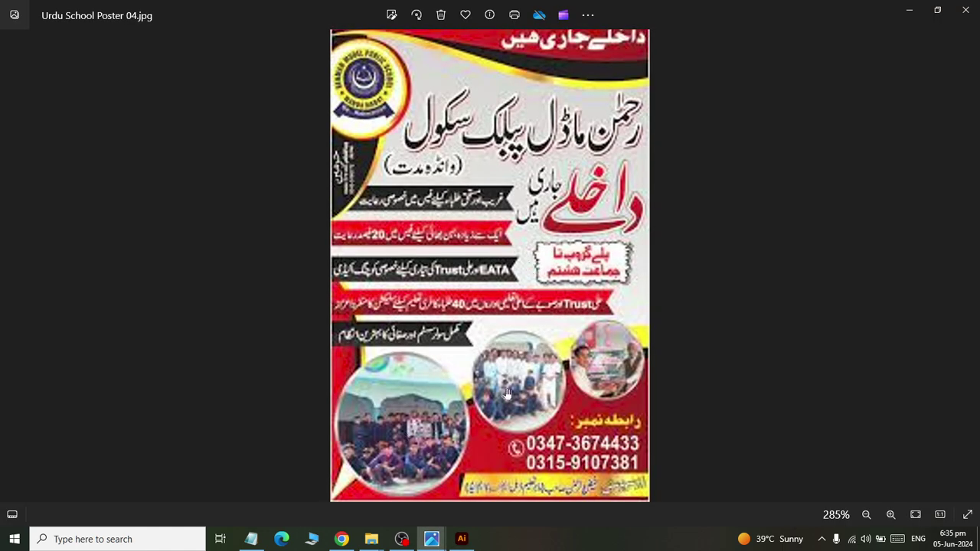
key("alt+Tab")
key("v")
key("alt+Tab")
key("alt+Tab")
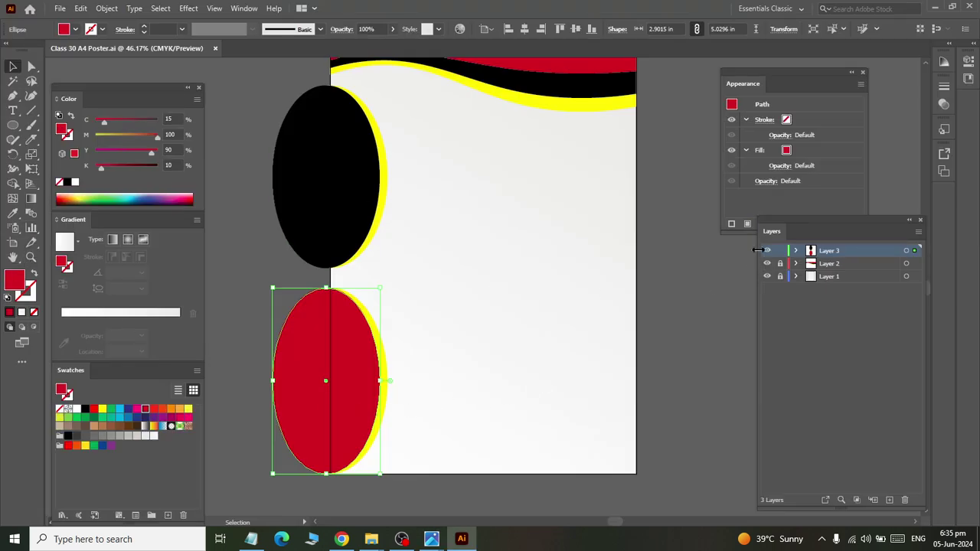
left_click(780, 251)
Step: Add Layer 4 and draw a teal circle about 3.7 in wide over the red ellipse
left_click(889, 500)
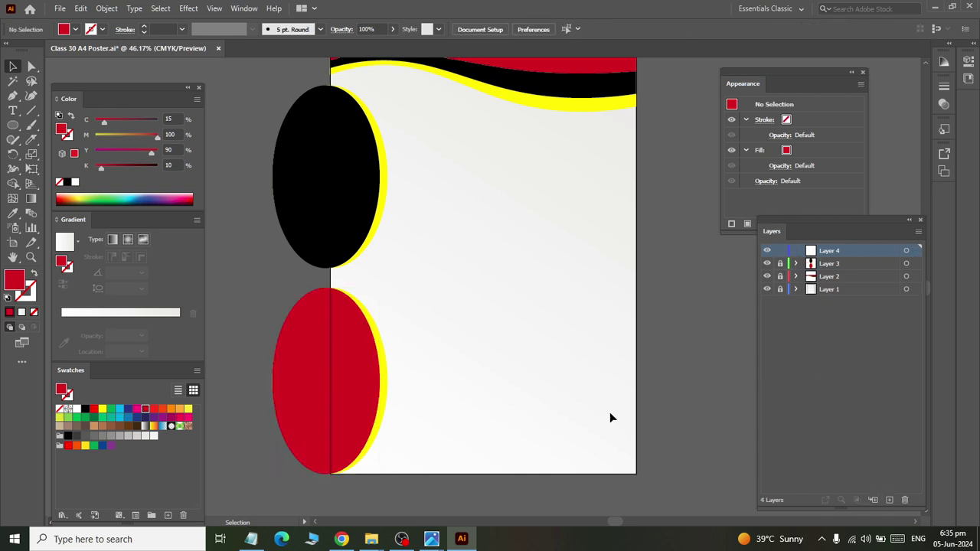
left_click(12, 125)
scroll(375, 387, "down", 3)
left_click_drag(369, 285, 488, 388)
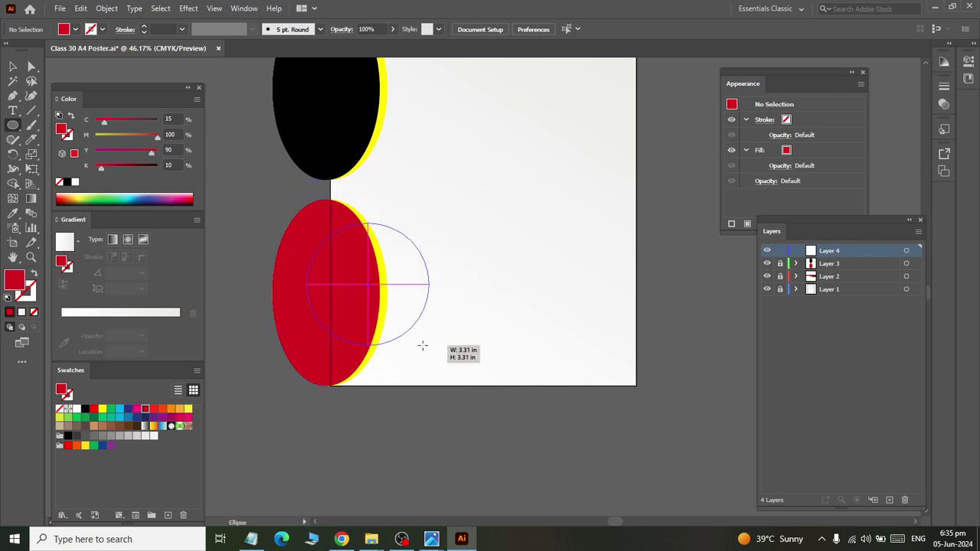
left_click_drag(488, 389, 431, 353)
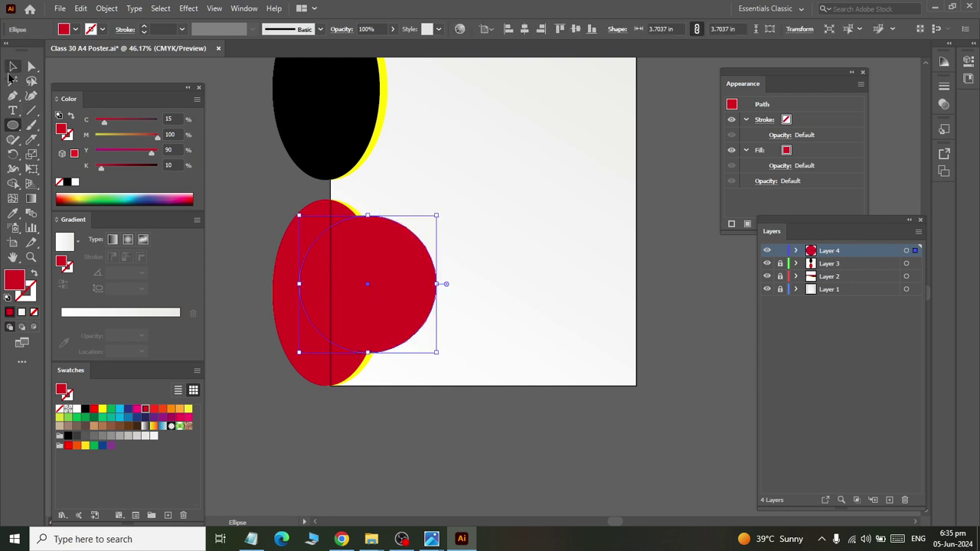
left_click(13, 66)
left_click(111, 417)
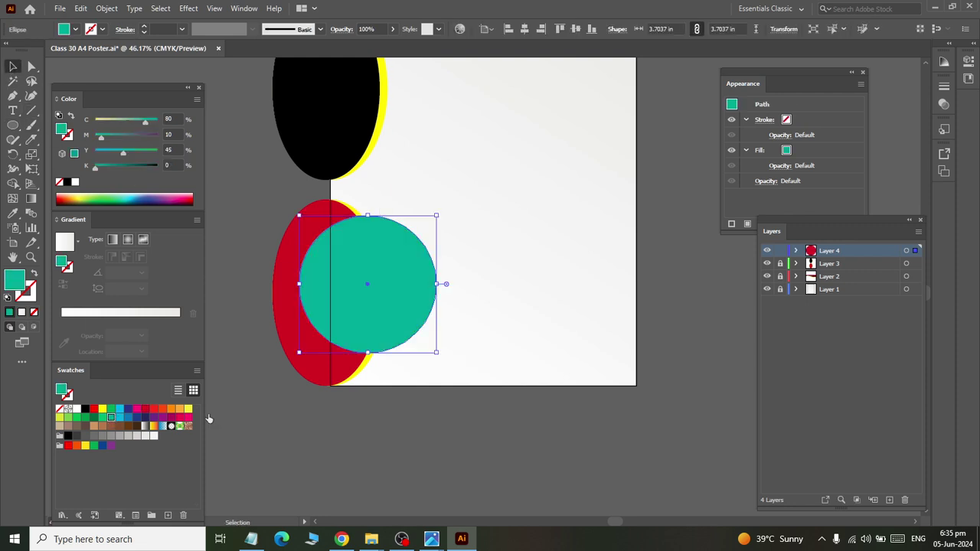
mouse_move(383, 294)
left_mouse_down()
mouse_move(425, 314)
mouse_move(433, 339)
mouse_move(521, 329)
left_mouse_up()
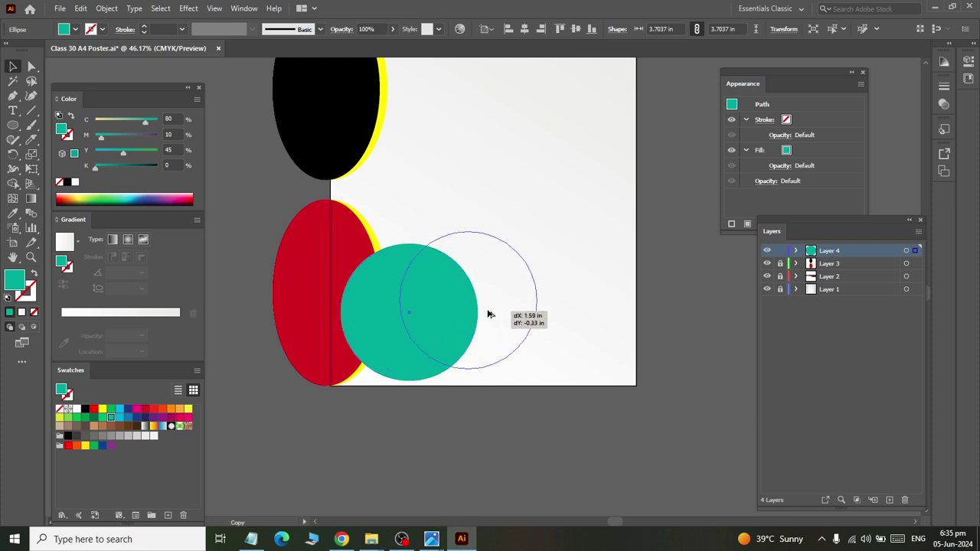
Step: Duplicate it into a second teal circle, shrinking the right one to 2.65 in and repositioning both
left_click_drag(567, 362, 557, 352)
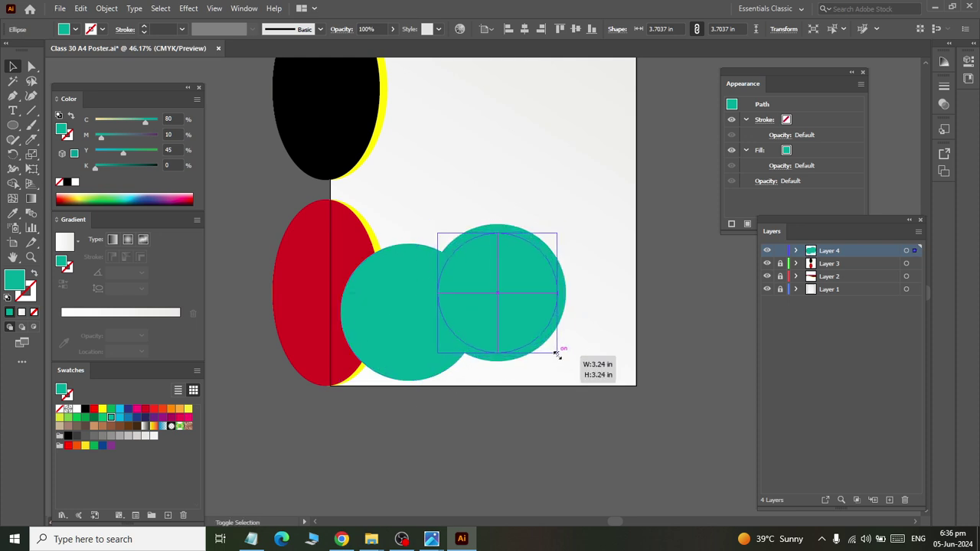
left_click_drag(512, 315, 544, 281)
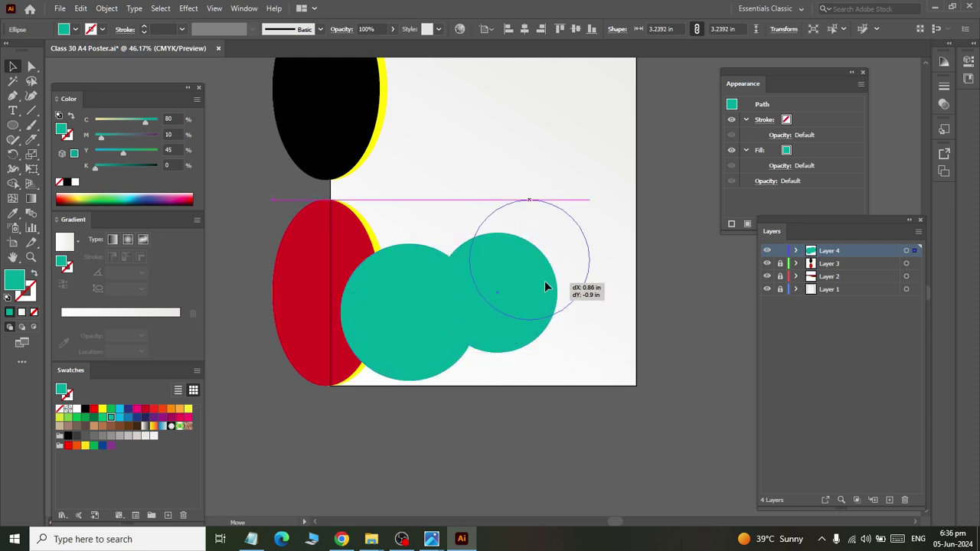
key("alt+Tab")
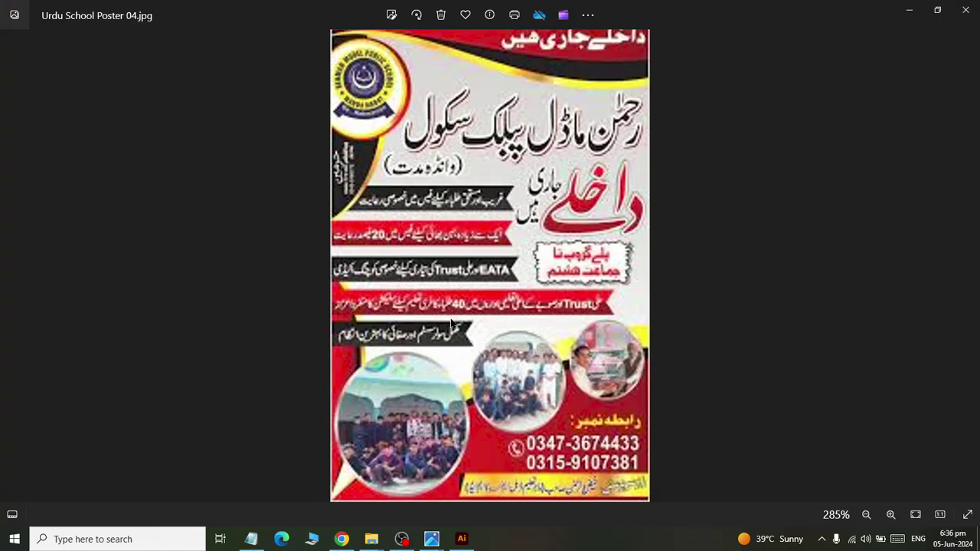
key("alt+Tab")
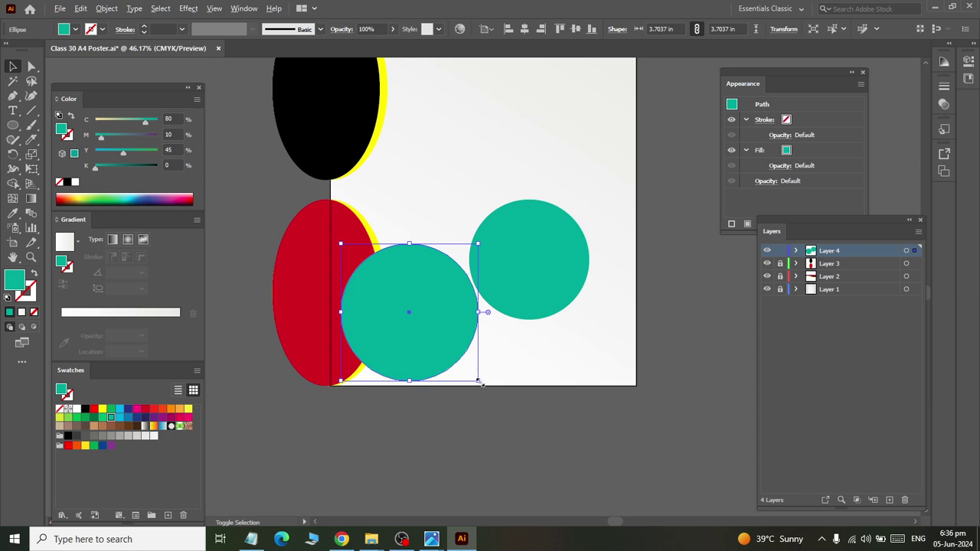
left_click_drag(478, 381, 466, 369)
left_click_drag(426, 343, 414, 350)
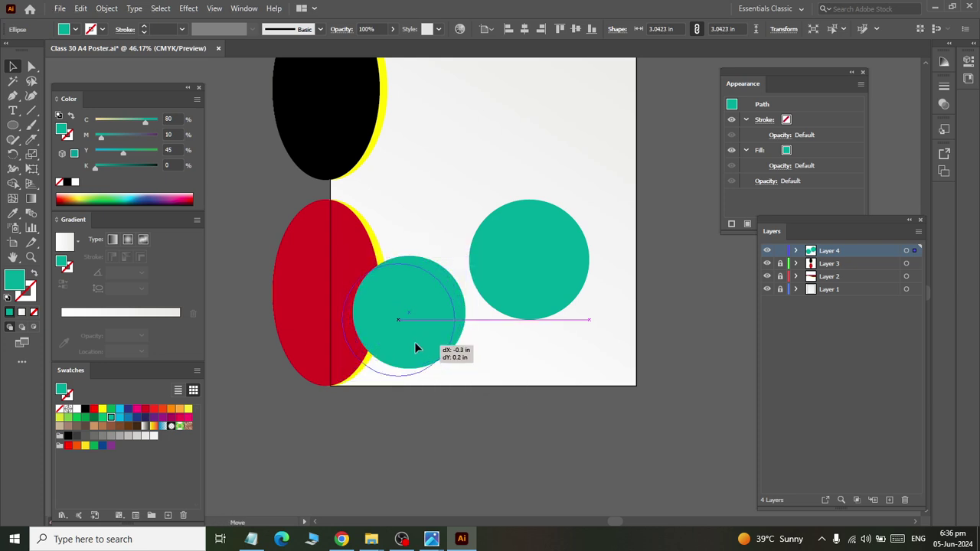
left_click(511, 270)
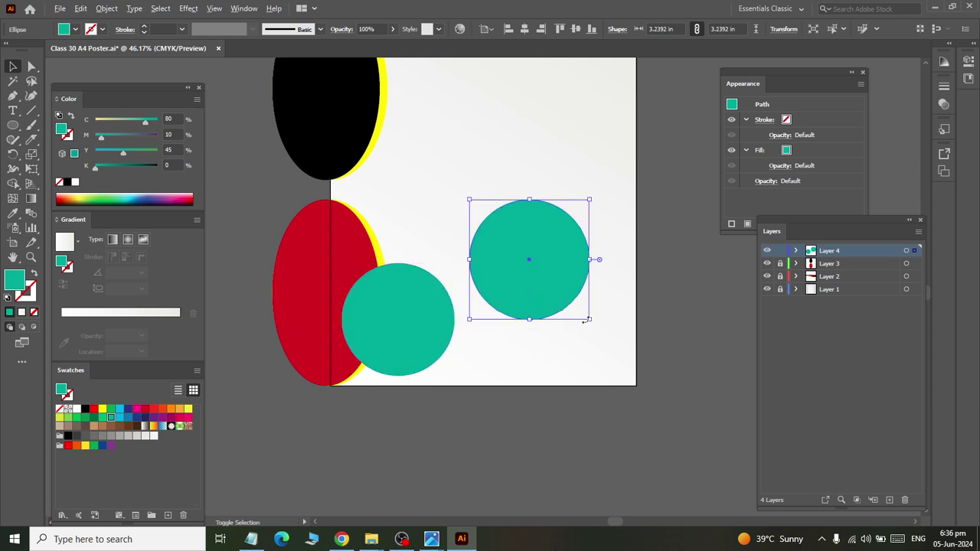
left_click_drag(588, 323, 579, 316)
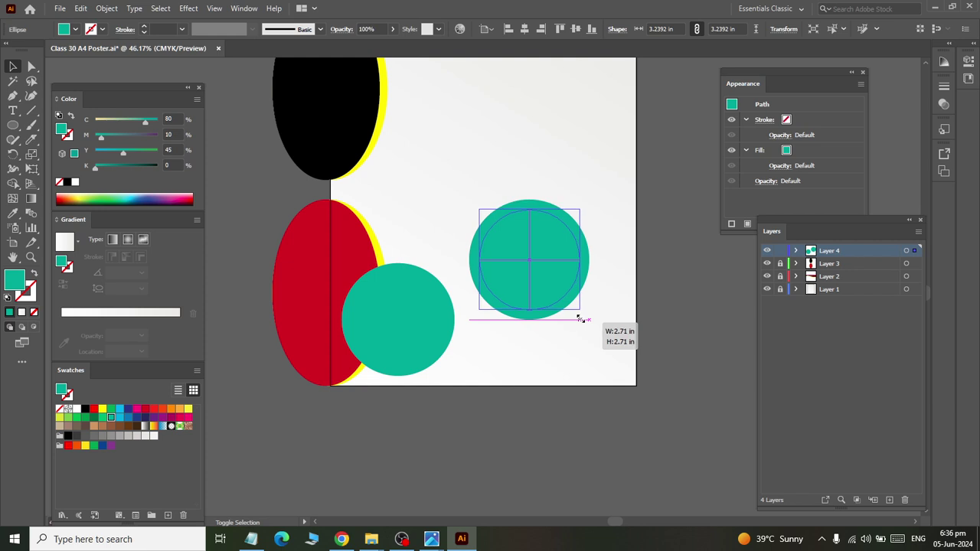
left_click_drag(546, 264, 521, 285)
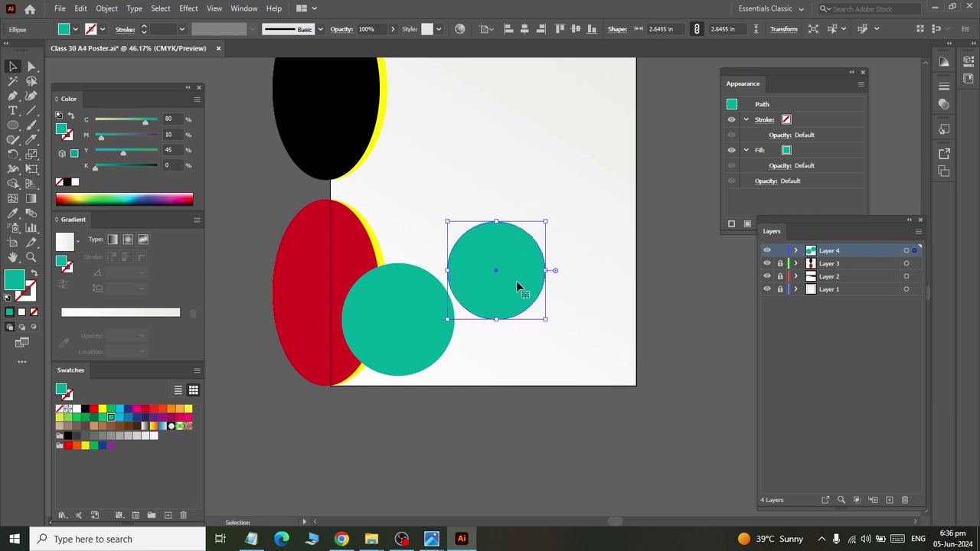
key("Right")
key("Right")
key("Right")
key("Right")
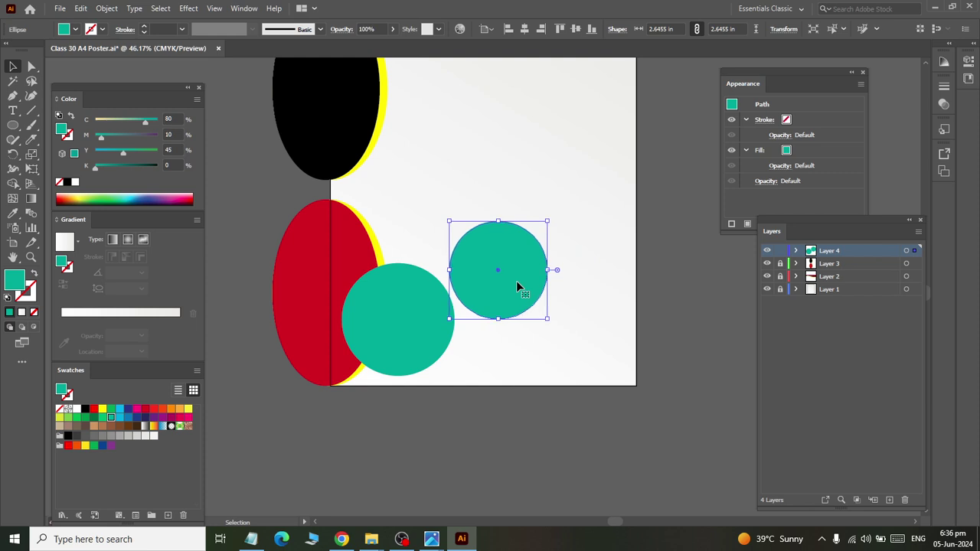
Step: Alt-drag a third, smaller teal circle higher up at the page's right side
left_click_drag(497, 270, 588, 297)
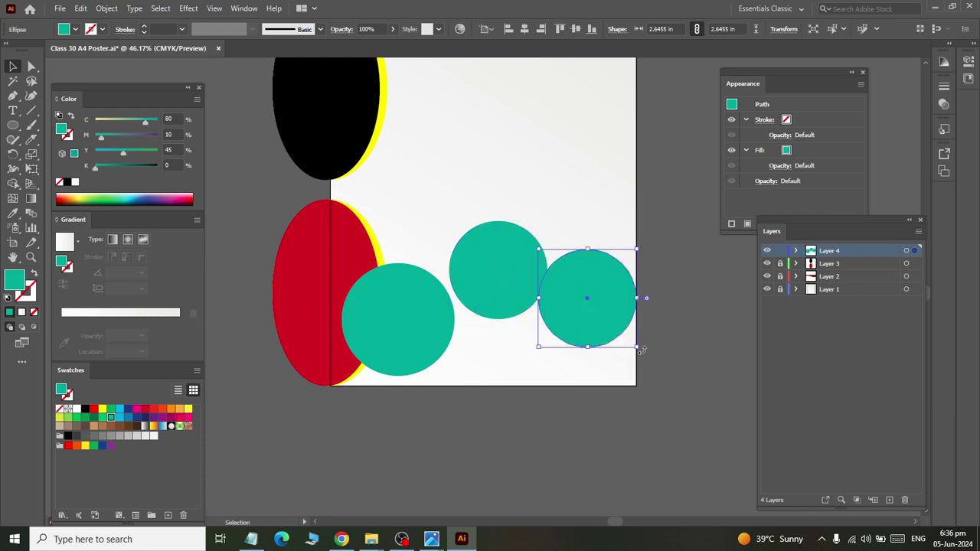
left_click_drag(637, 348, 624, 335)
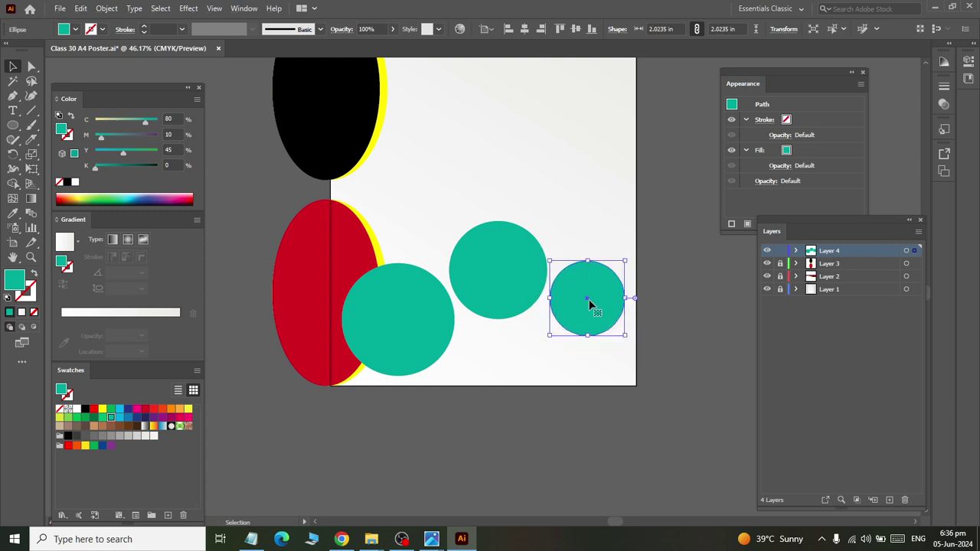
left_click_drag(587, 307, 594, 224)
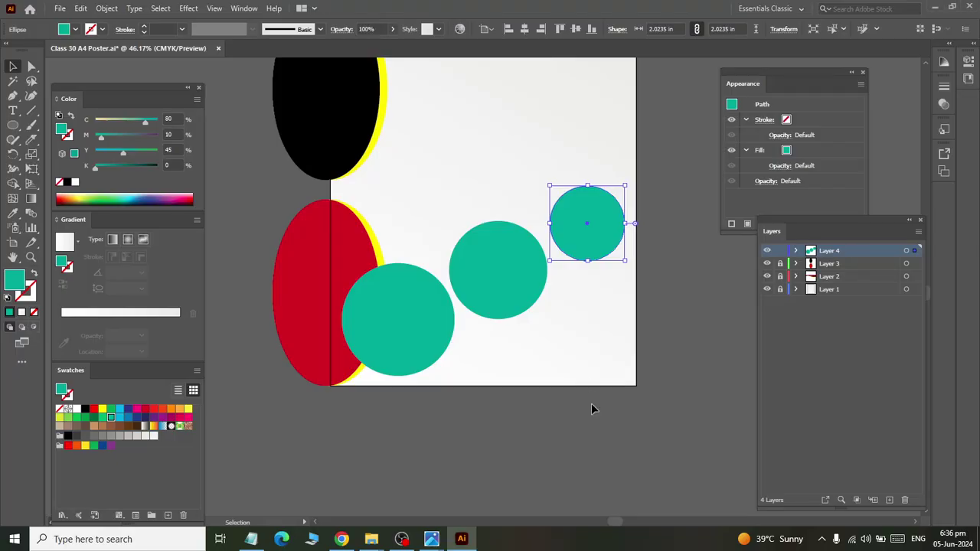
left_click_drag(581, 217, 587, 235)
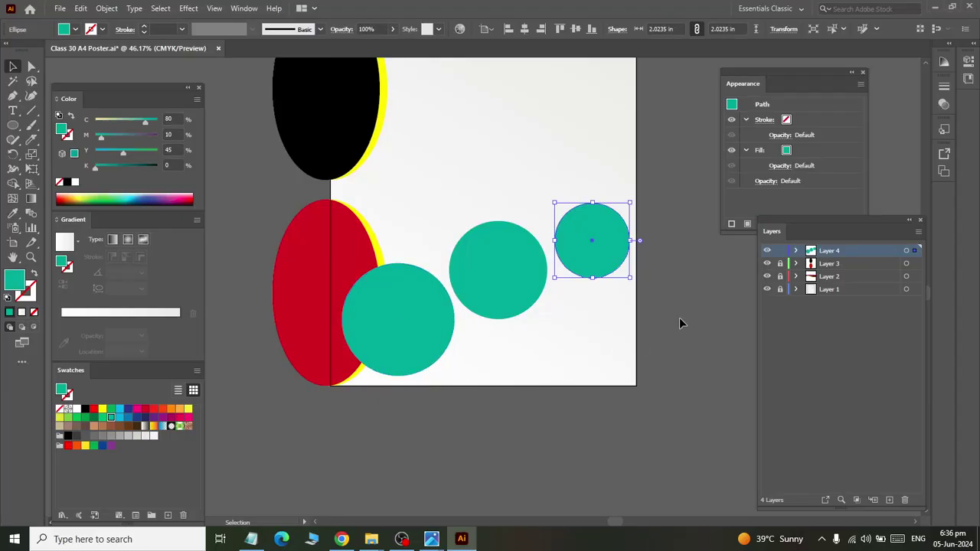
Step: Lock Layer 4 with the teal circles and create Layer 5 for the footer
left_click(628, 295)
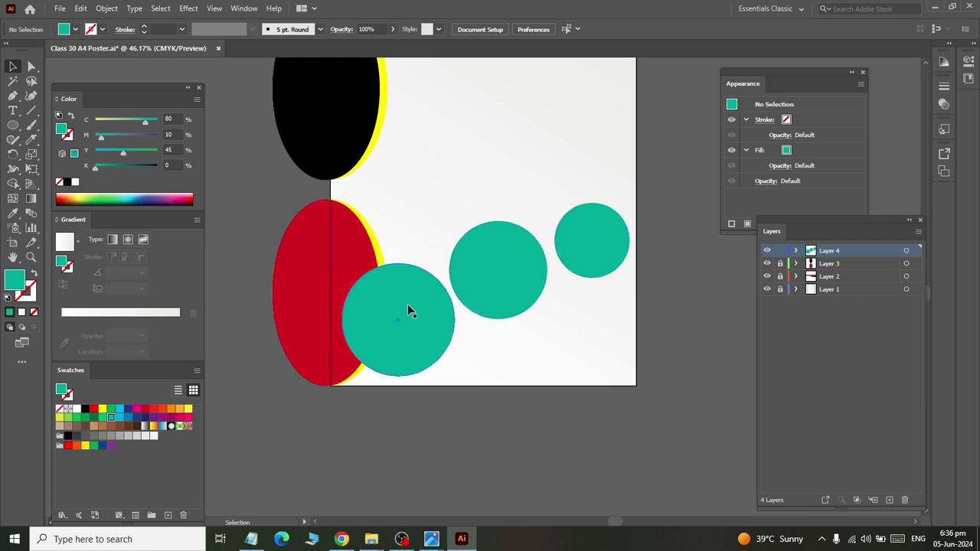
left_click(391, 319)
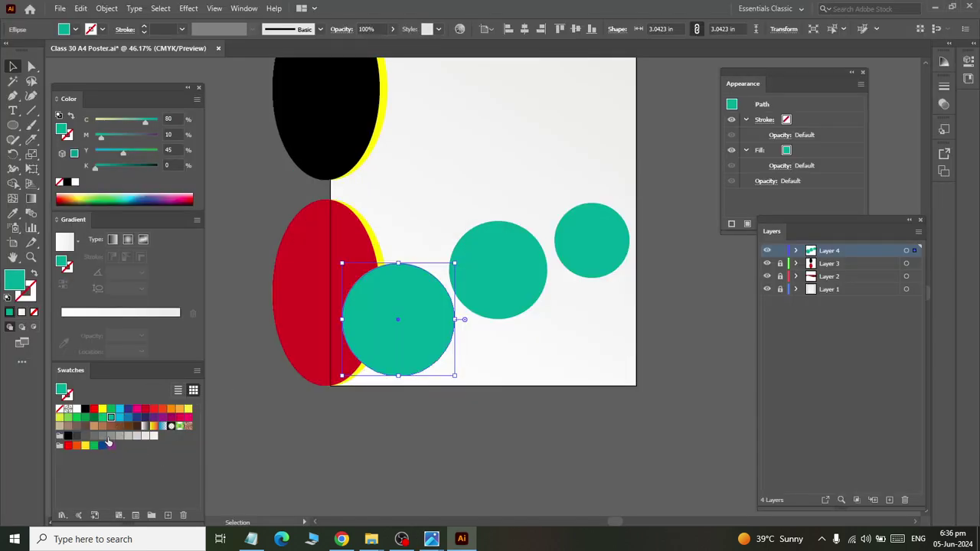
scroll(387, 356, "up", 2)
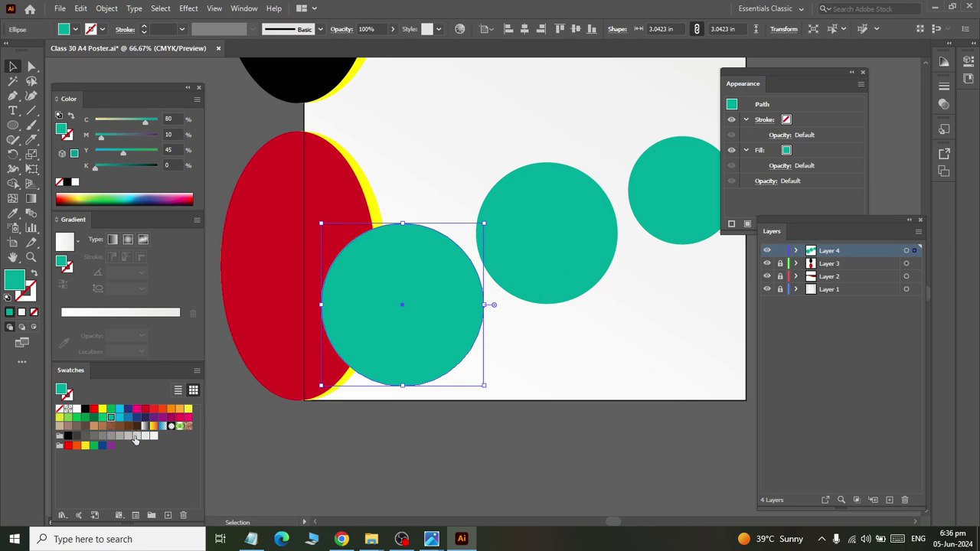
key("alt+Tab")
key("alt+Tab")
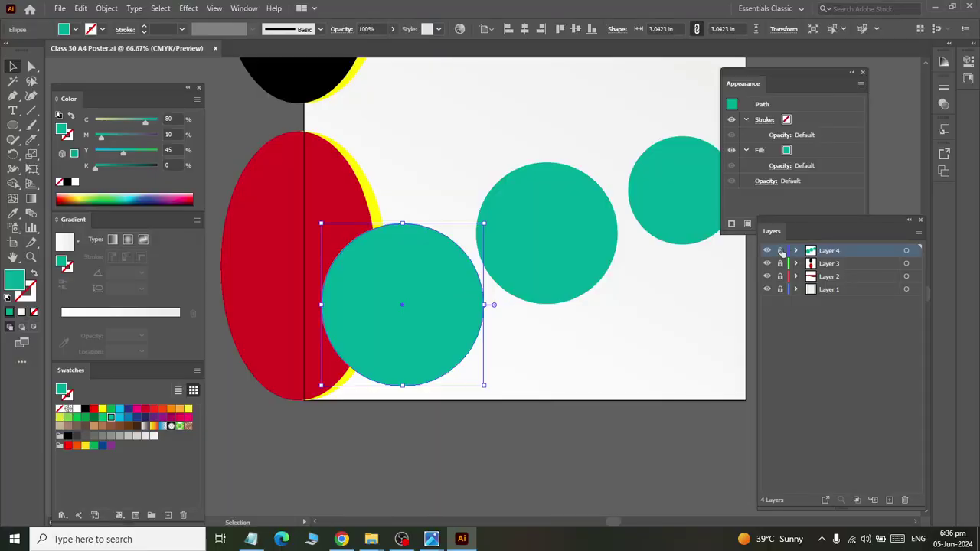
left_click(780, 251)
left_click(889, 499)
scroll(475, 176, "up", 3)
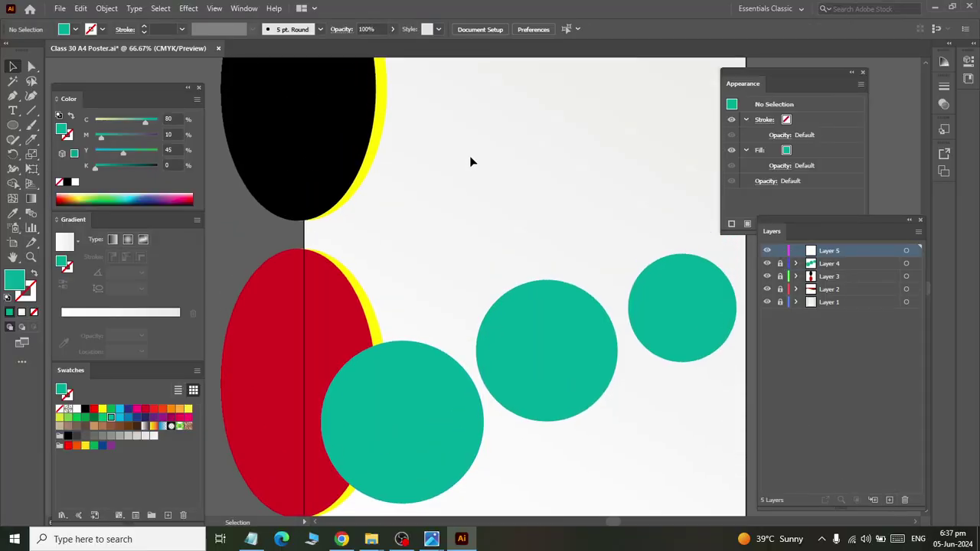
key("alt+Tab")
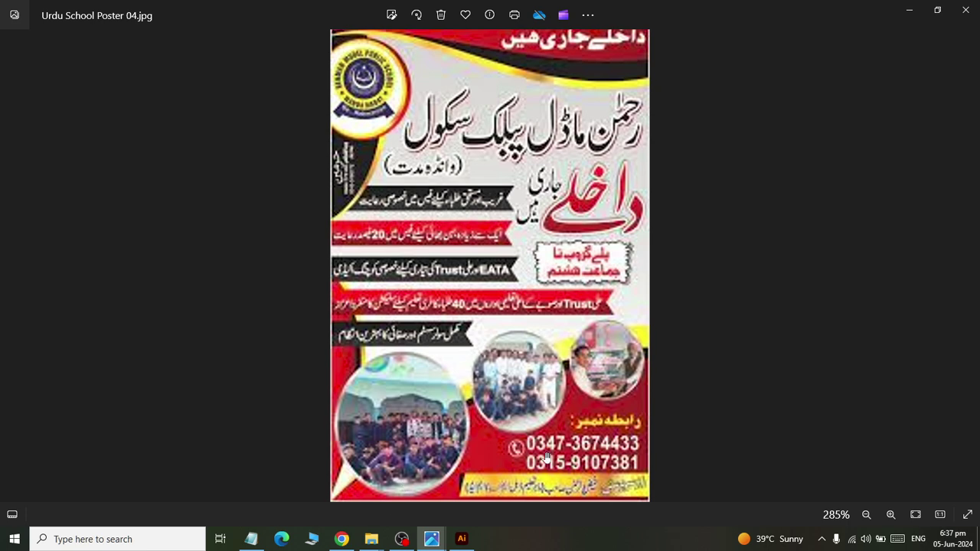
key("alt+Tab")
scroll(694, 338, "down", 3)
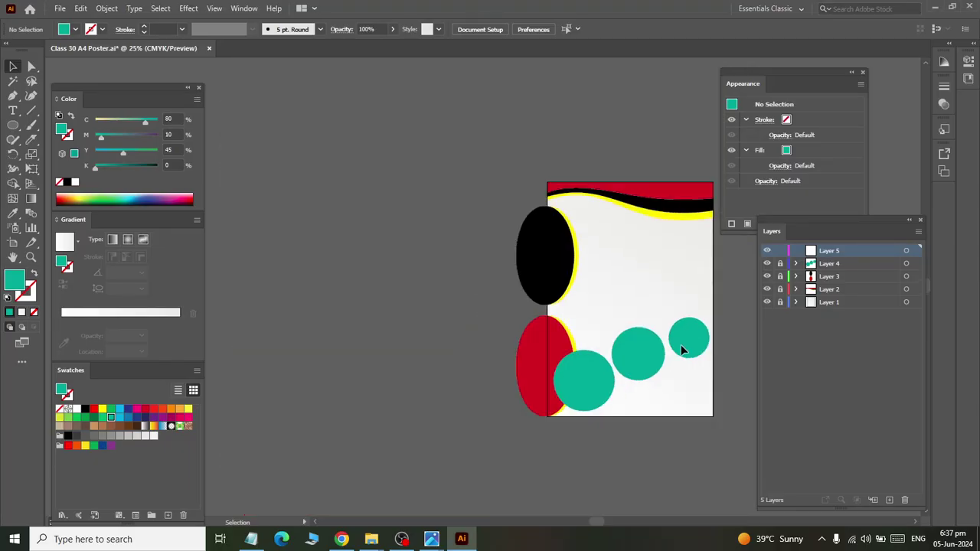
key("alt+Tab")
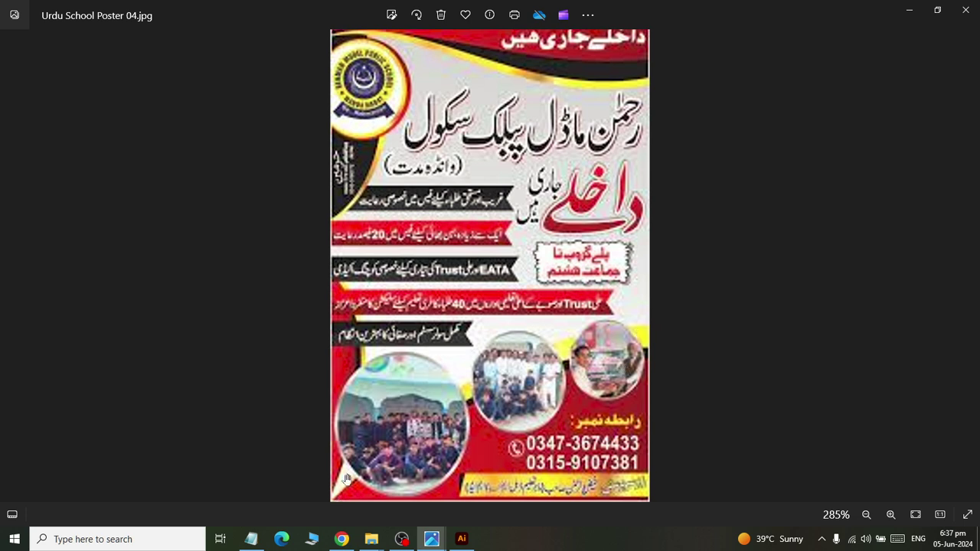
key("alt+Tab")
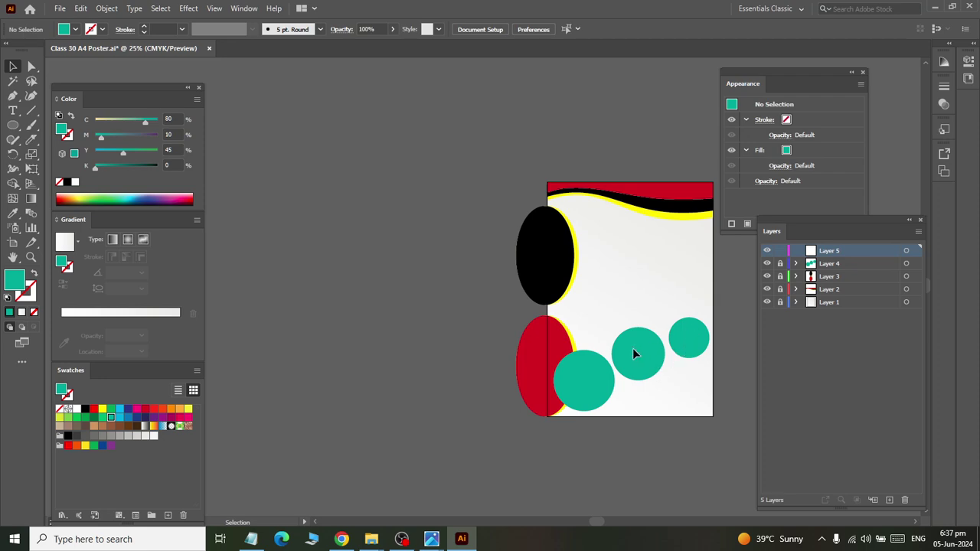
key("alt+Tab")
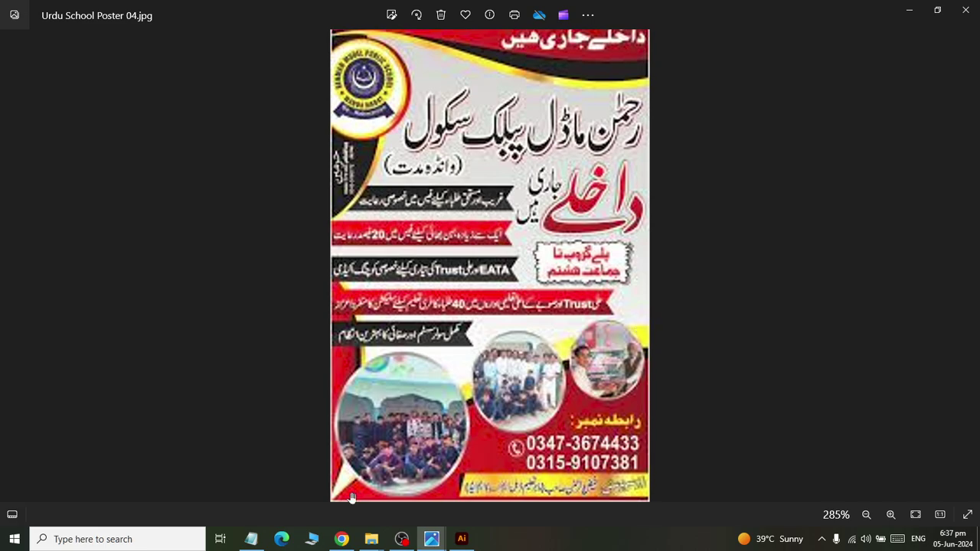
key("alt+Tab")
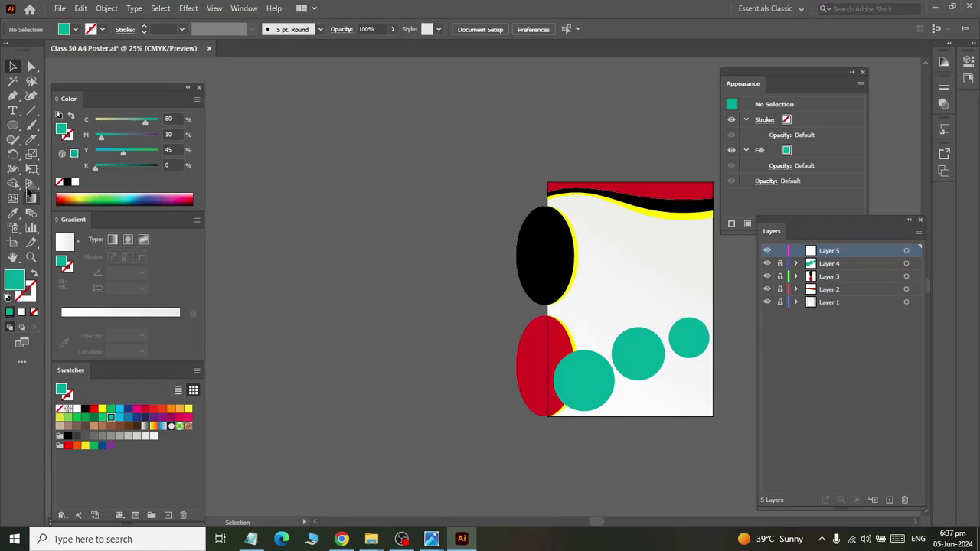
Step: Hide Layer 4 and pen a yellow triangle from the right edge to both bottom corners
left_click(13, 98)
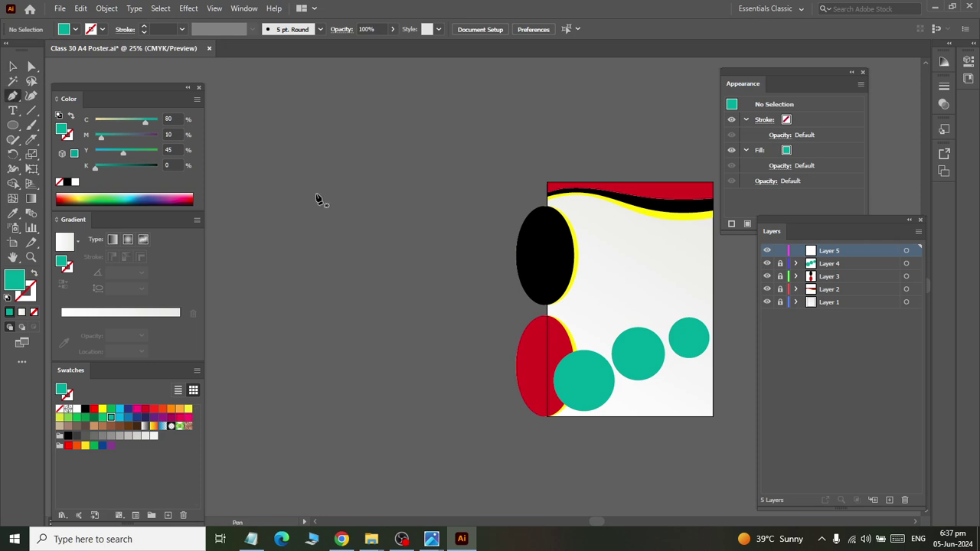
scroll(651, 327, "right", 2)
scroll(654, 328, "up", 2)
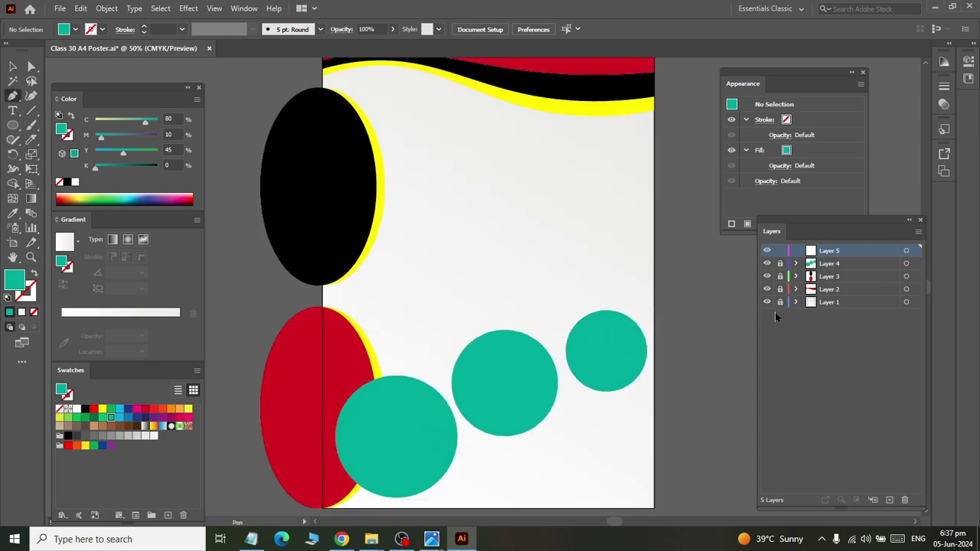
left_click(767, 263)
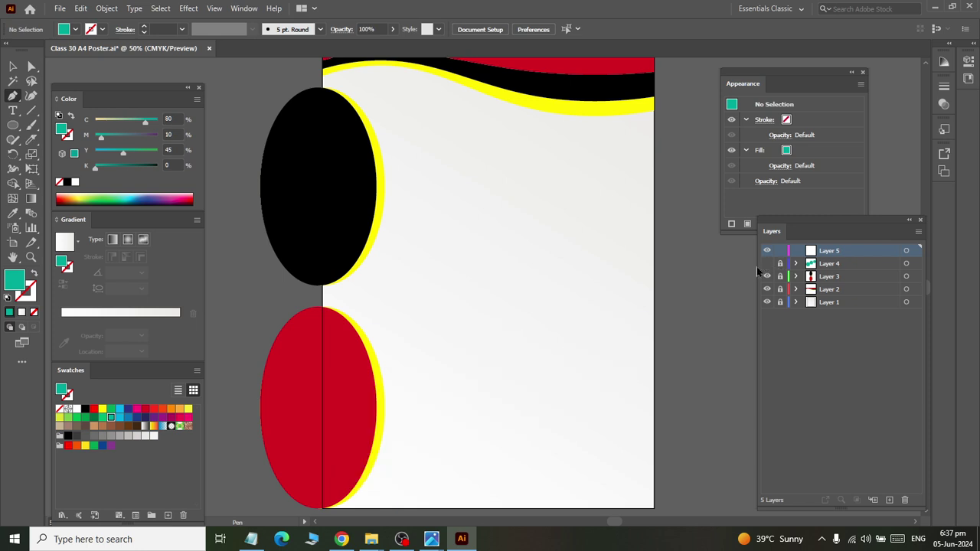
left_click(653, 347)
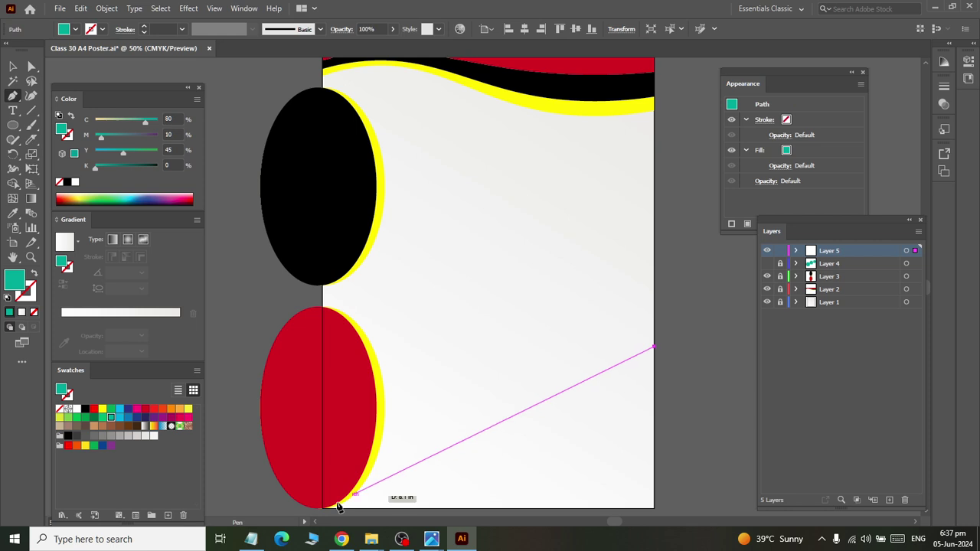
left_click(323, 508)
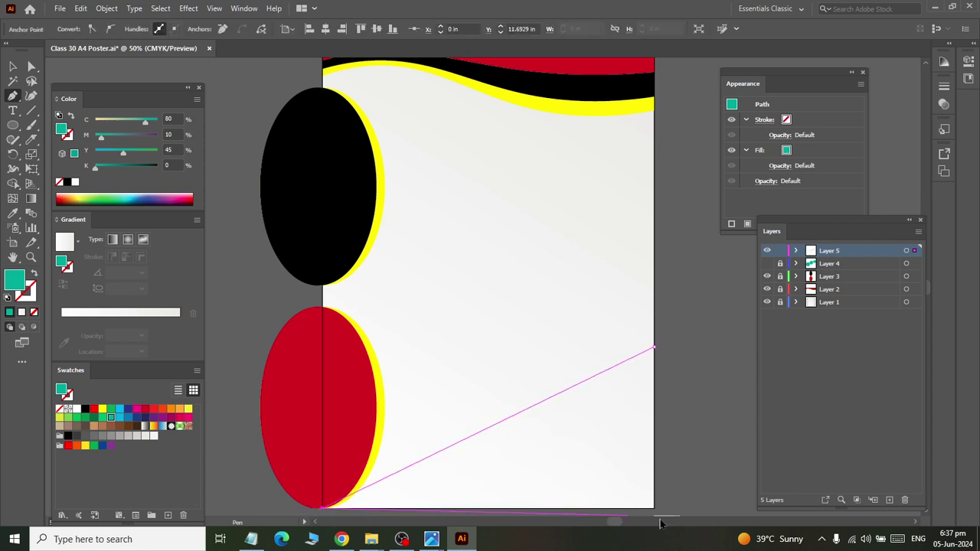
left_click(655, 509)
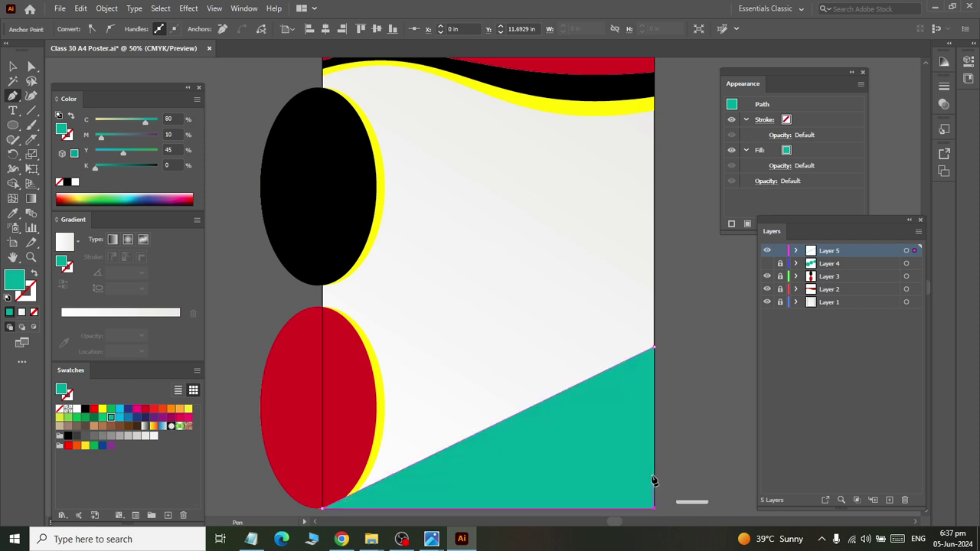
left_click(653, 349)
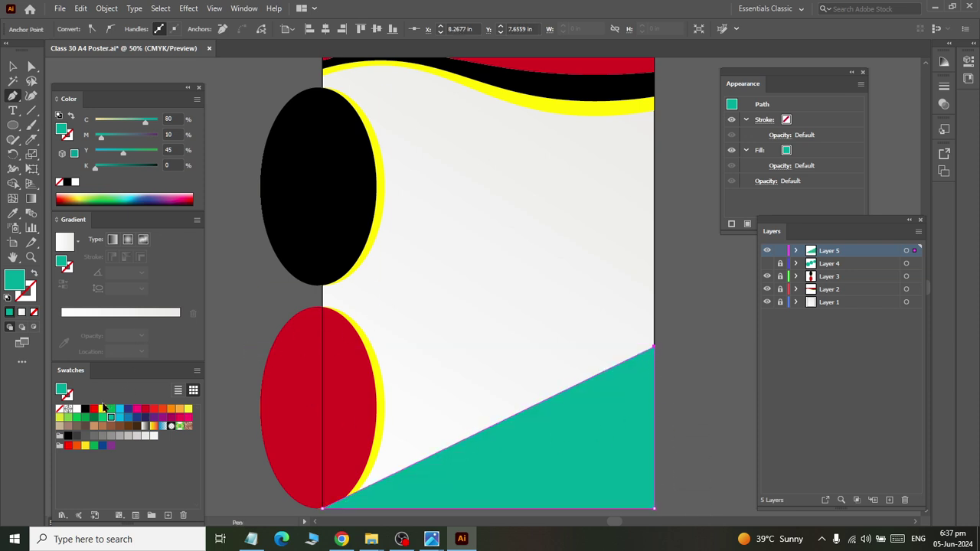
left_click(103, 409)
left_click(32, 97)
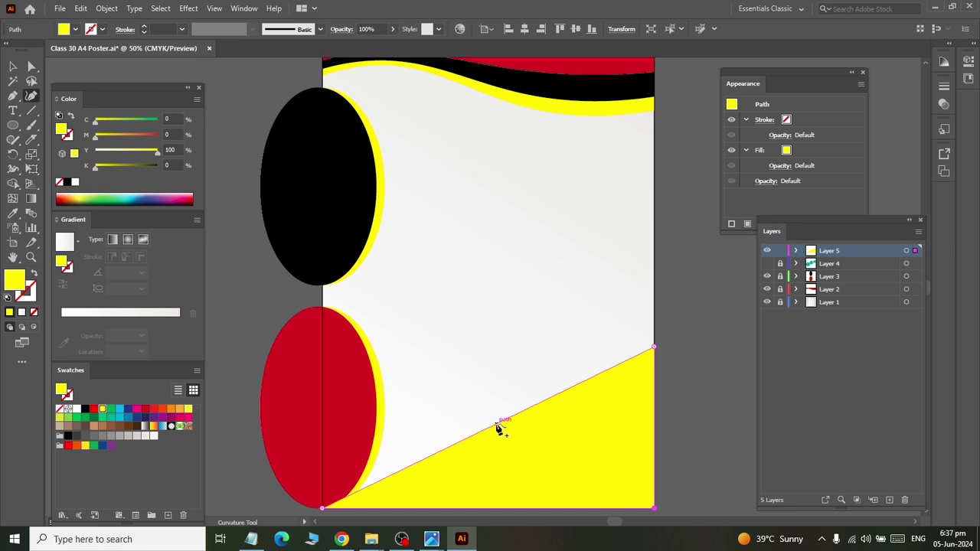
Step: Curve the footer's diagonal edge upward with the Curvature tool, then select the shape
left_click_drag(498, 424, 483, 404)
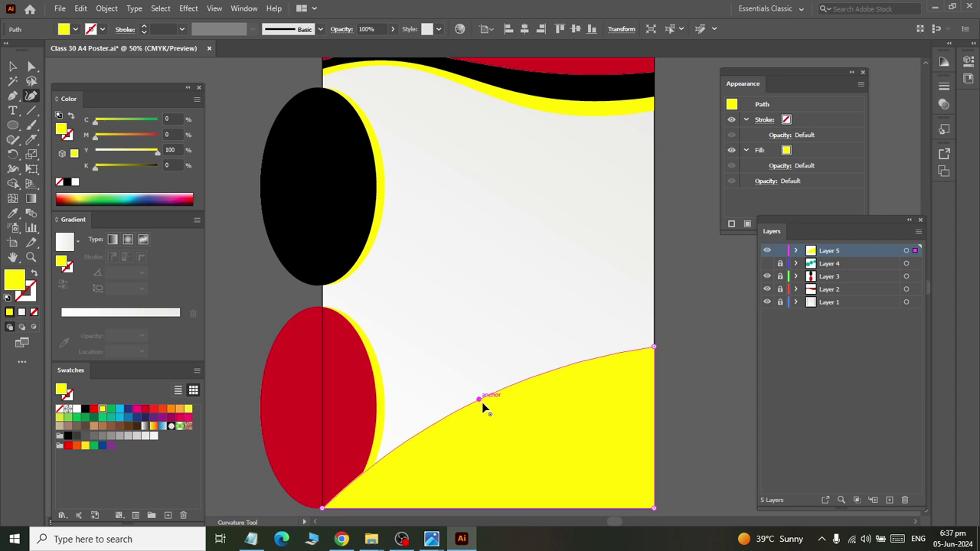
left_click(12, 67)
left_click(511, 410)
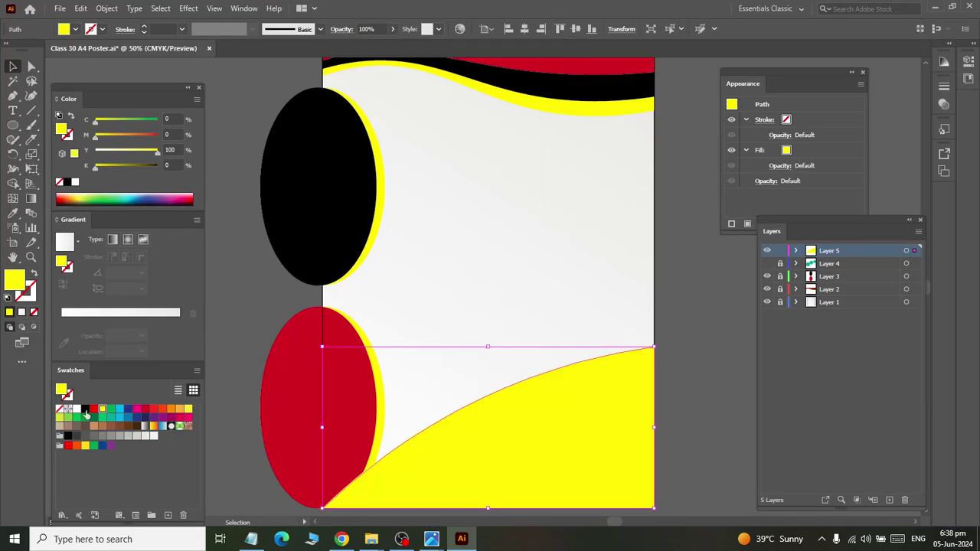
Step: Add a black copy shrunk from the top-left, then a smaller red copy inside it
left_click(85, 409)
left_click_drag(322, 348, 334, 359)
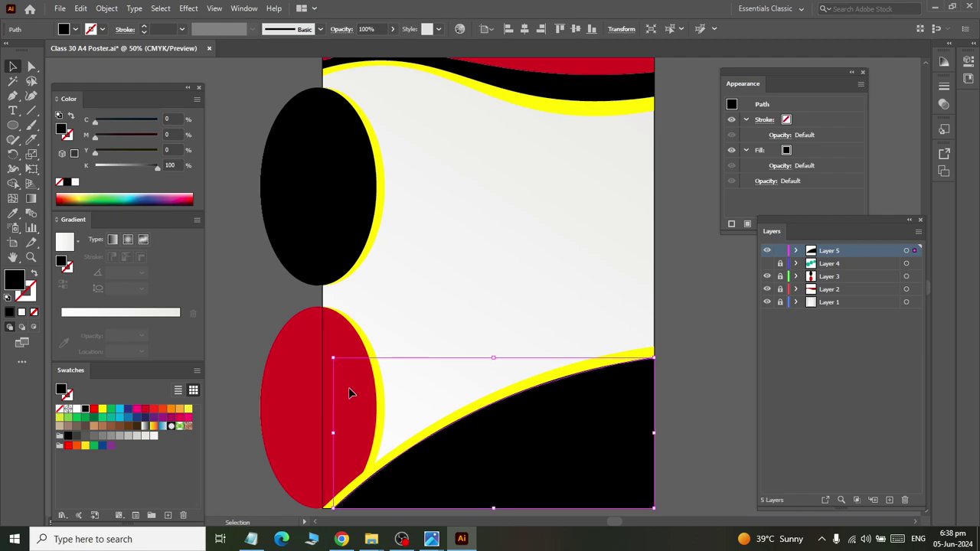
key("alt+Tab")
key("alt+Tab")
left_click_drag(333, 359, 345, 372)
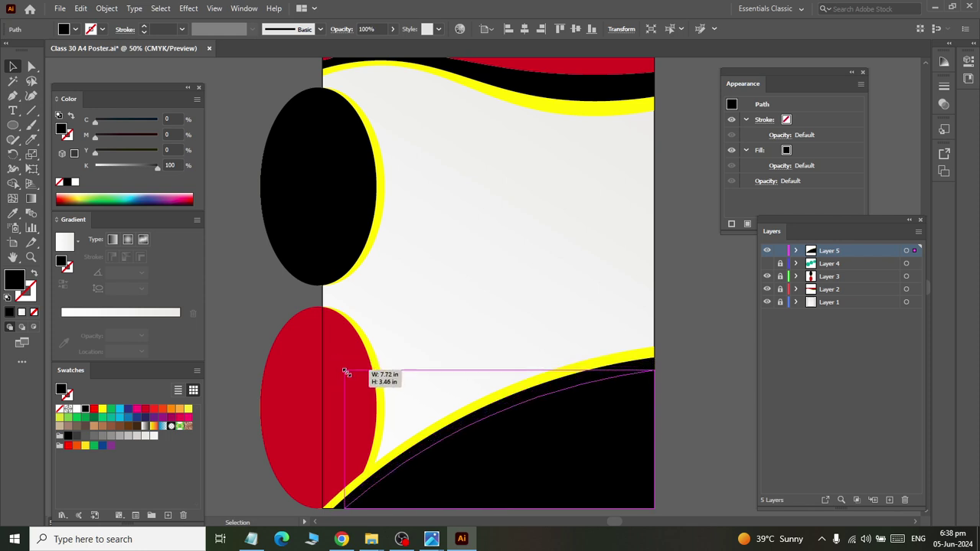
left_click(144, 409)
left_click(477, 276)
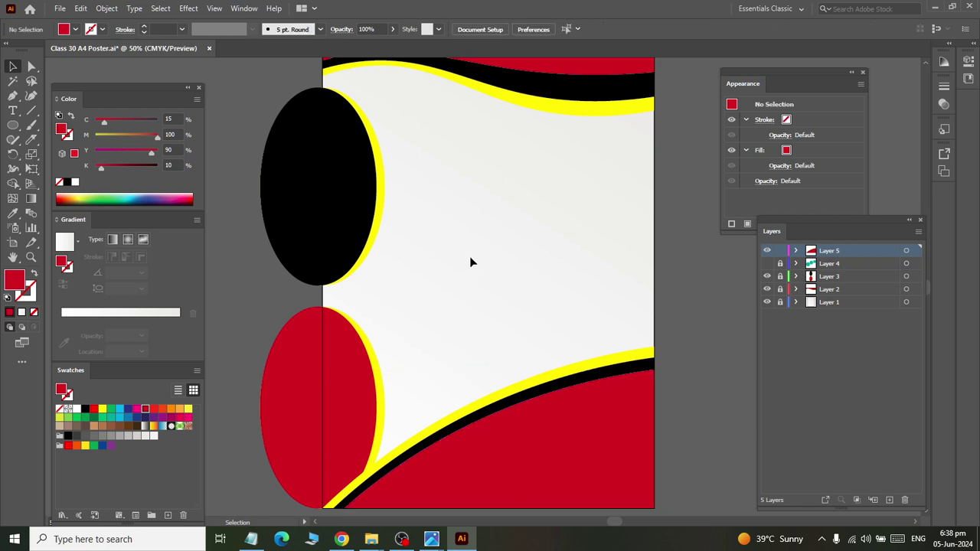
left_click(402, 540)
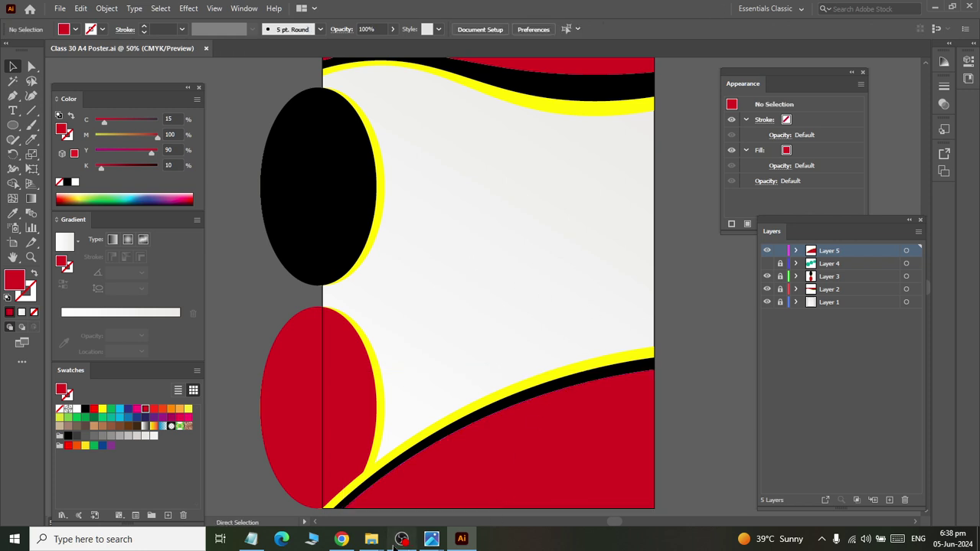